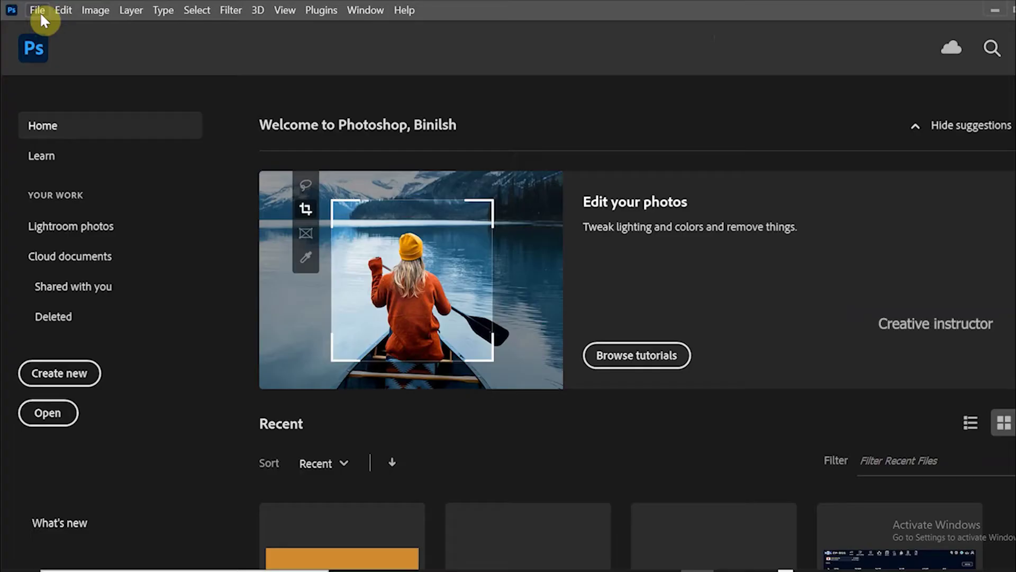
# - Create a new 1280 x 720 px document at 72 pixels/inch in RGB color
pyautogui.click(38, 10)
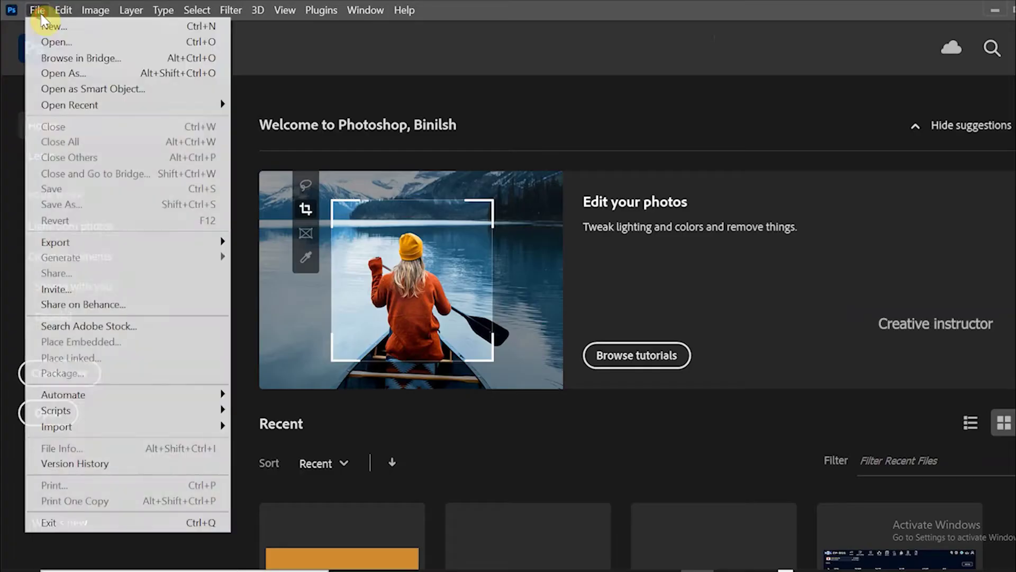
pyautogui.click(46, 27)
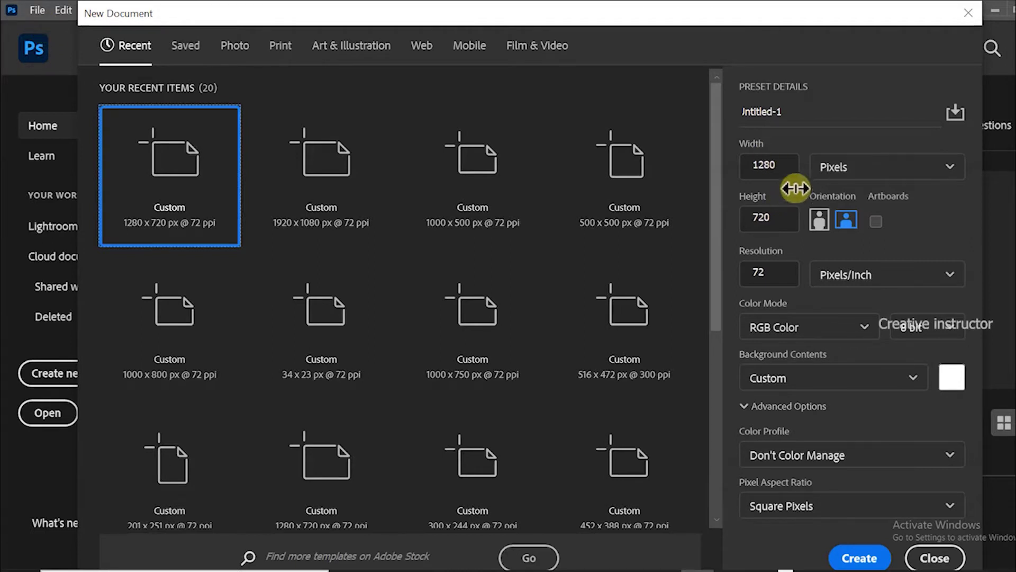
pyautogui.click(739, 166)
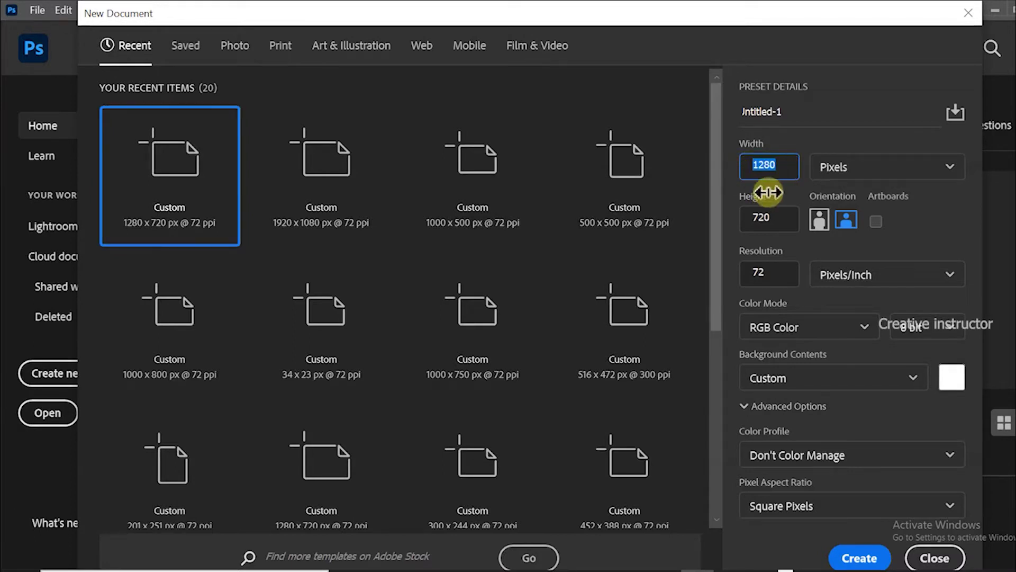
pyautogui.click(777, 221)
pyautogui.moveTo(777, 221); pyautogui.dragTo(741, 219)
pyautogui.click(902, 232)
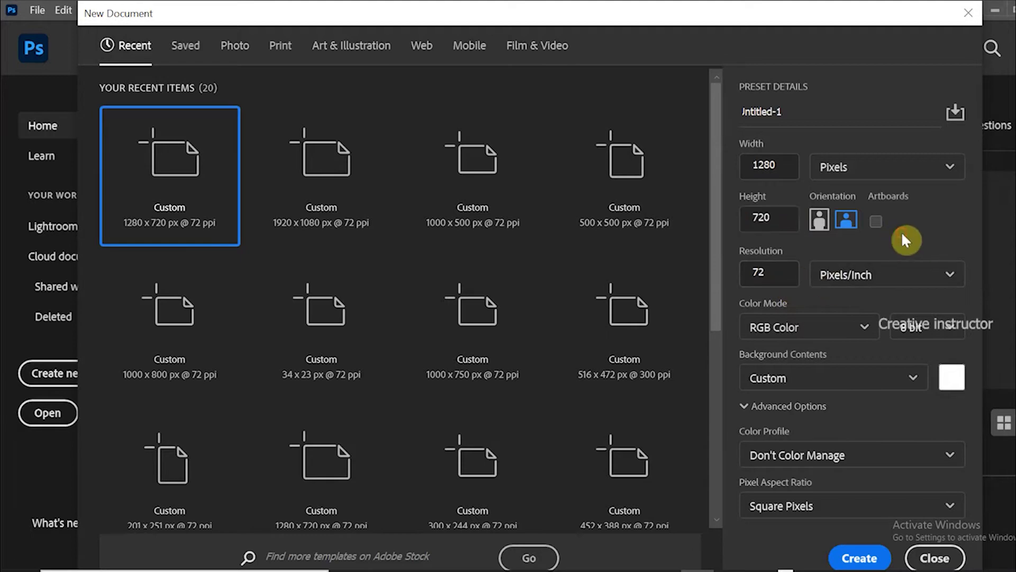
pyautogui.click(863, 559)
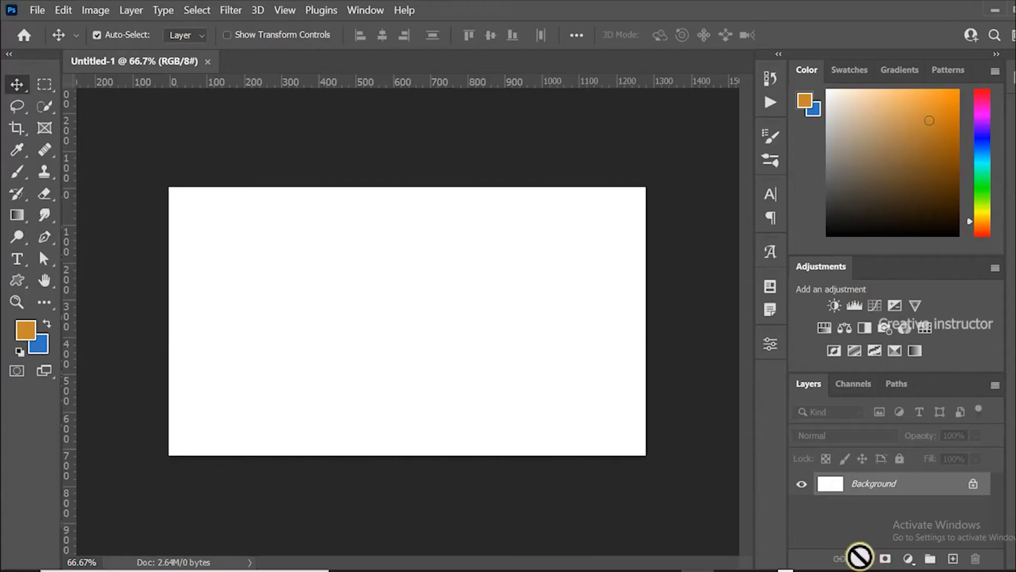
# - Keep c9892e as the foreground color and fill the Background layer with it
pyautogui.click(482, 401)
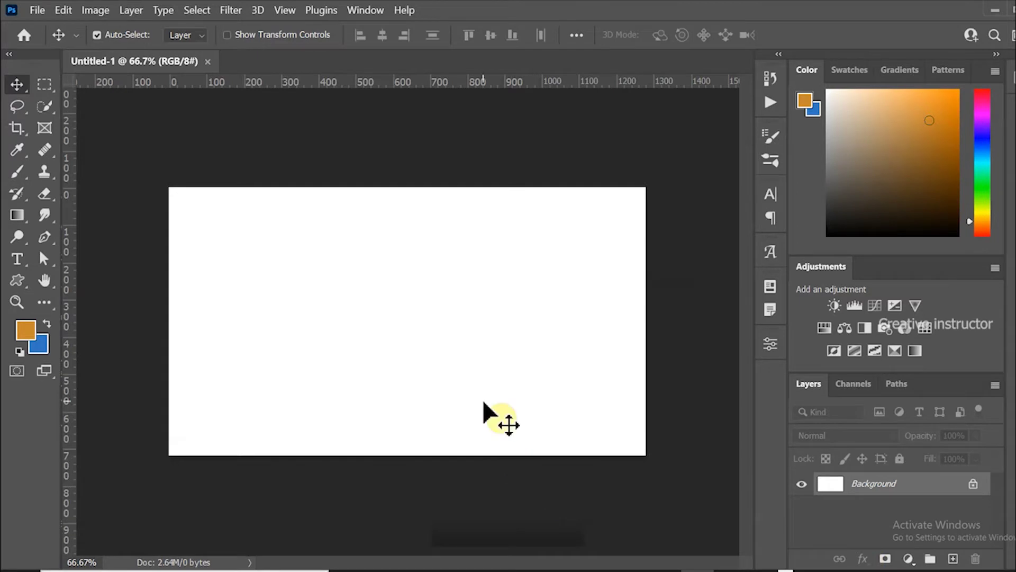
pyautogui.hotkey('ctrl', '+')
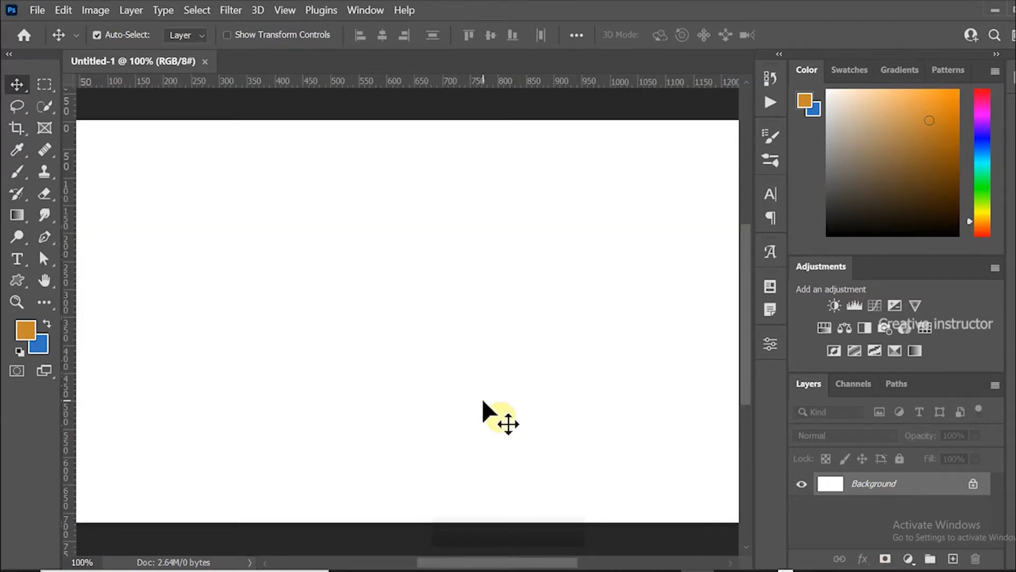
pyautogui.moveTo(758, 233); pyautogui.dragTo(790, 233)
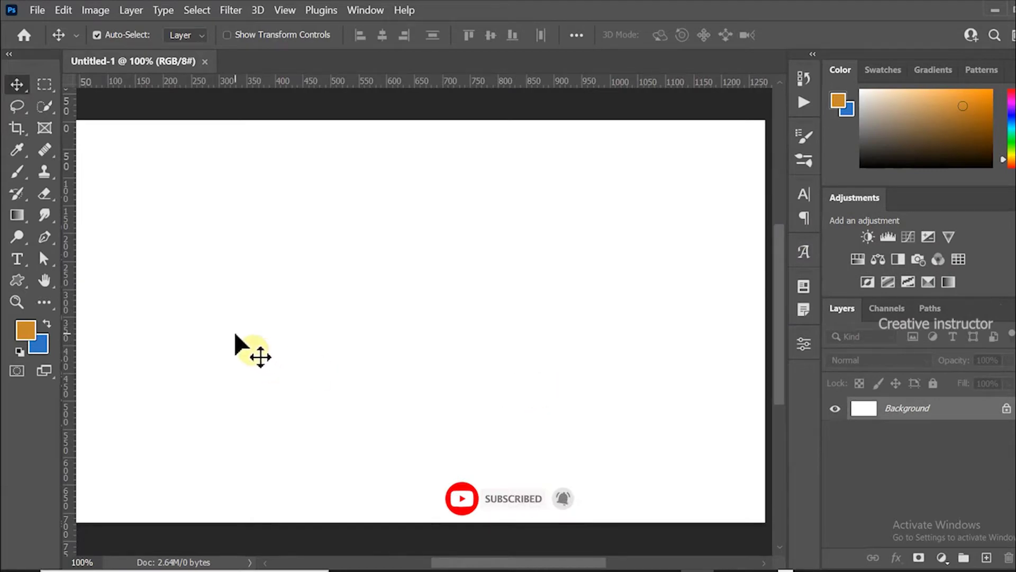
pyautogui.click(24, 328)
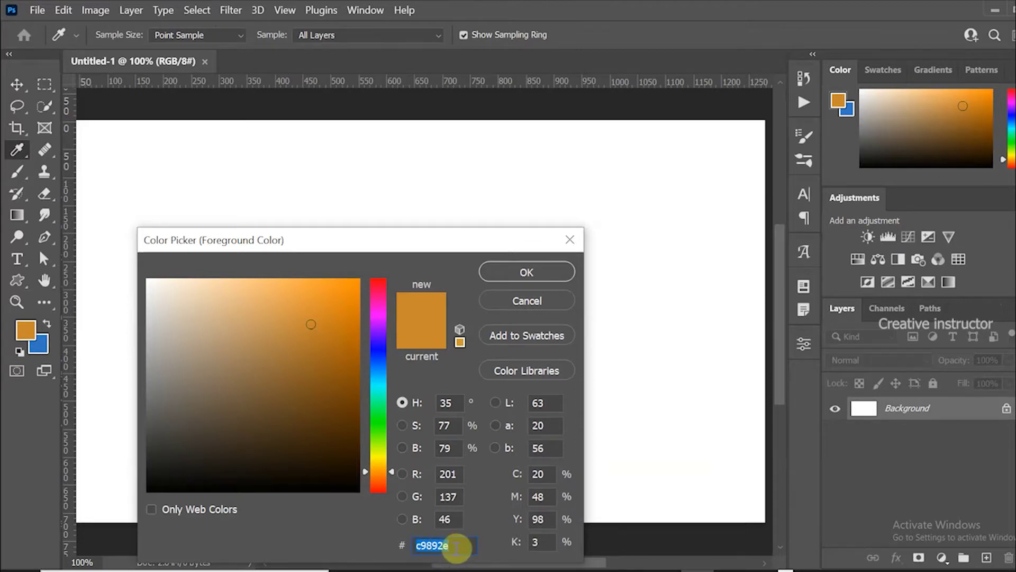
pyautogui.click(502, 272)
pyautogui.press('v')
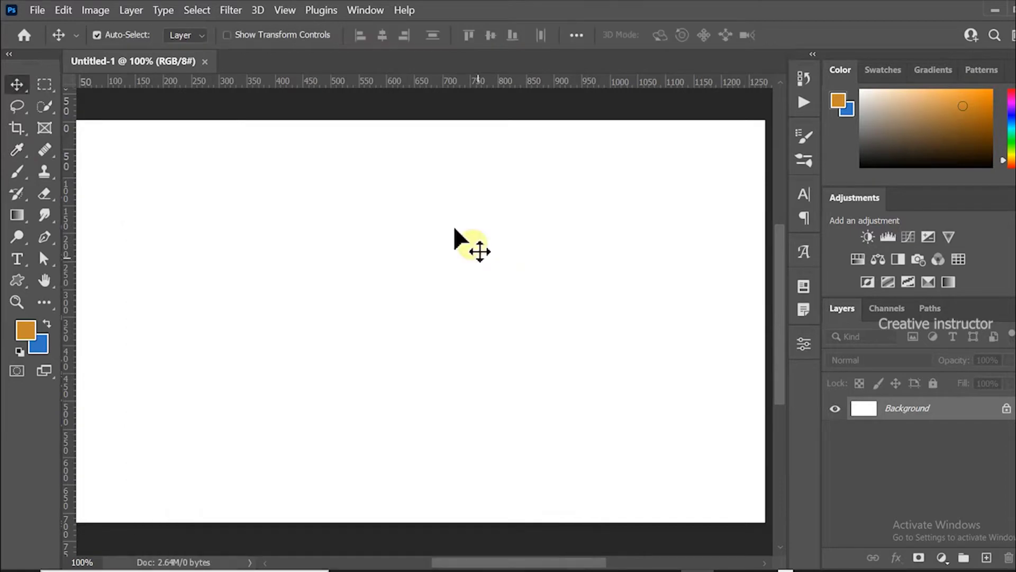
pyautogui.click(70, 10)
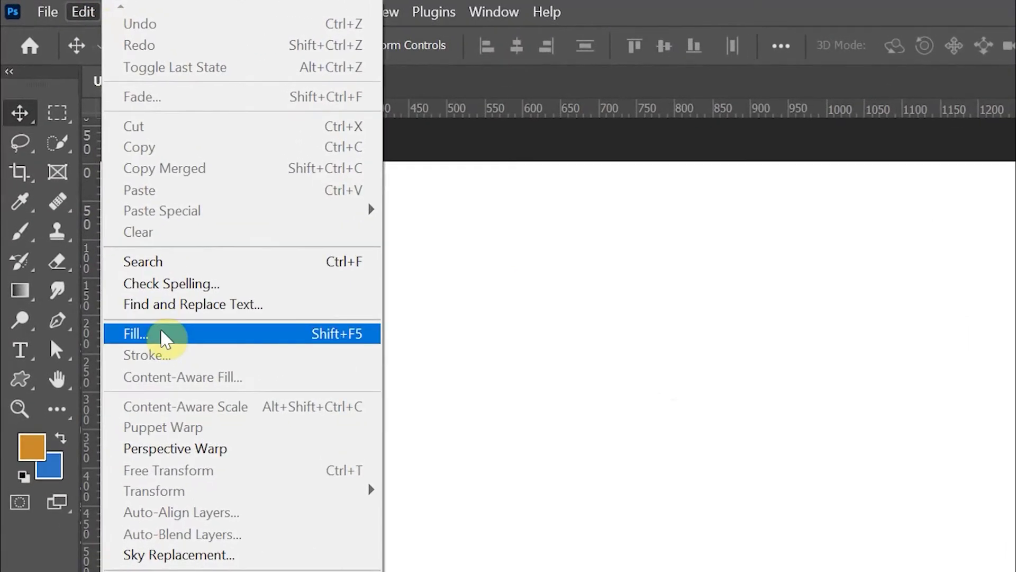
pyautogui.click(127, 265)
pyautogui.click(512, 165)
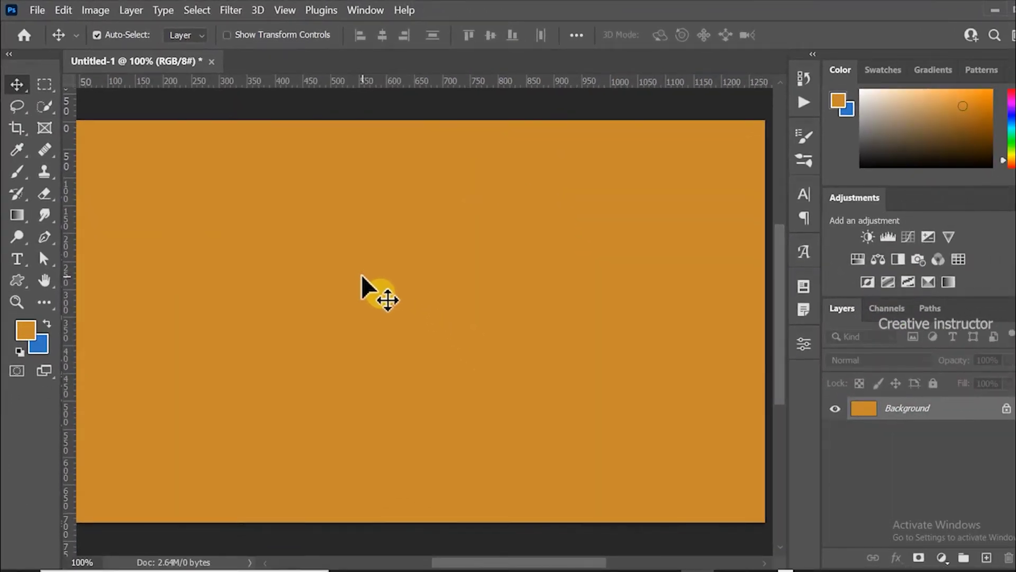
# - Add the text SPLASH in black 140 pt Arial Black across the orange canvas and shift it slightly to the right
pyautogui.click(18, 262)
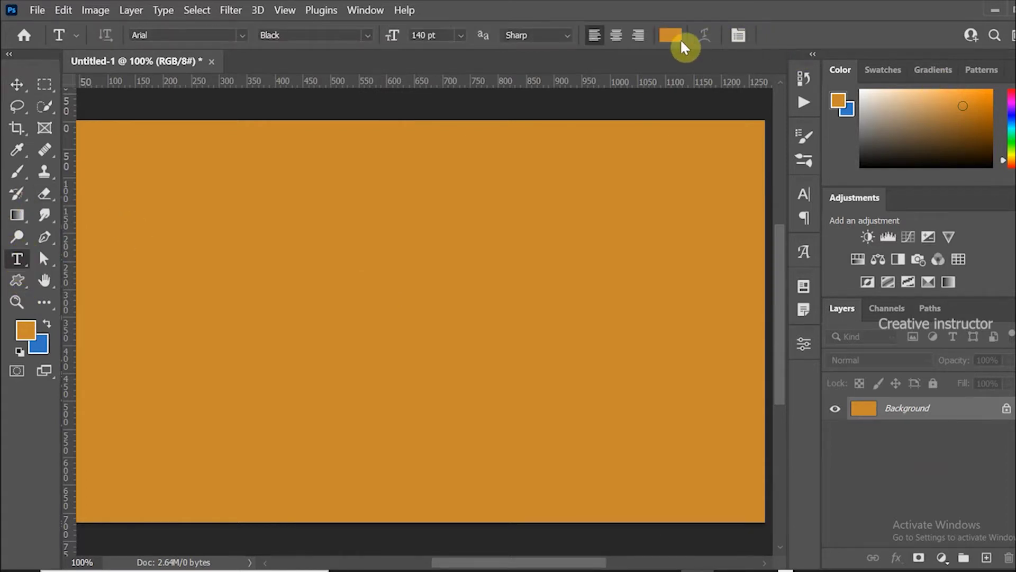
pyautogui.click(670, 37)
pyautogui.moveTo(191, 452)
pyautogui.mouseDown()
pyautogui.moveTo(125, 495)
pyautogui.moveTo(136, 495)
pyautogui.mouseUp()
pyautogui.click(522, 273)
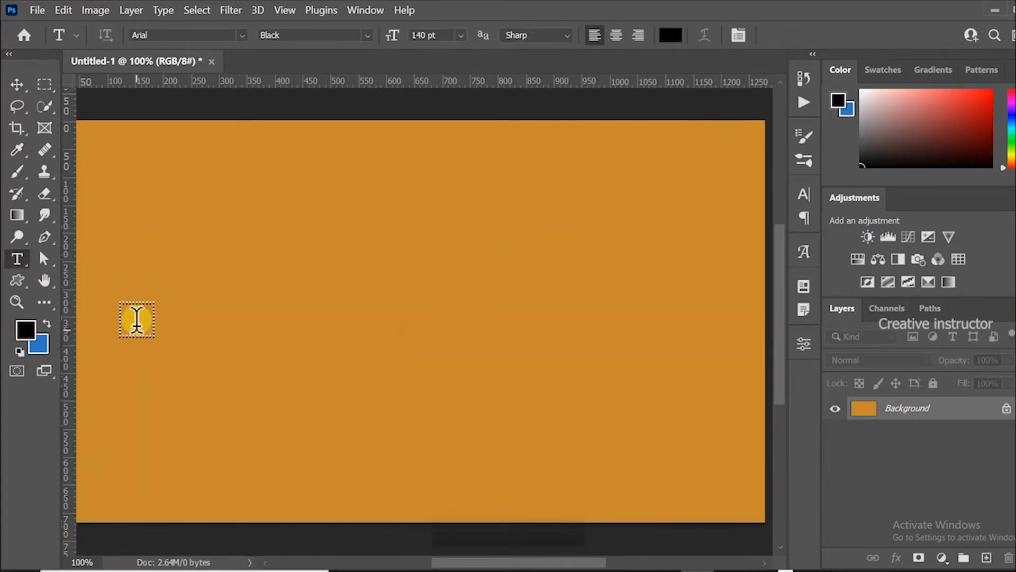
pyautogui.click(137, 319)
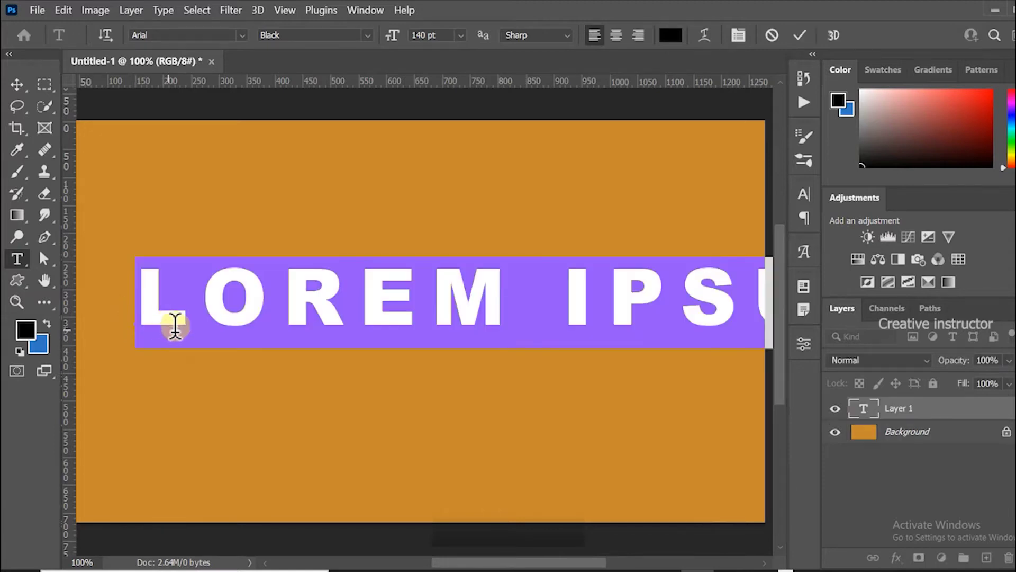
pyautogui.write('SP')
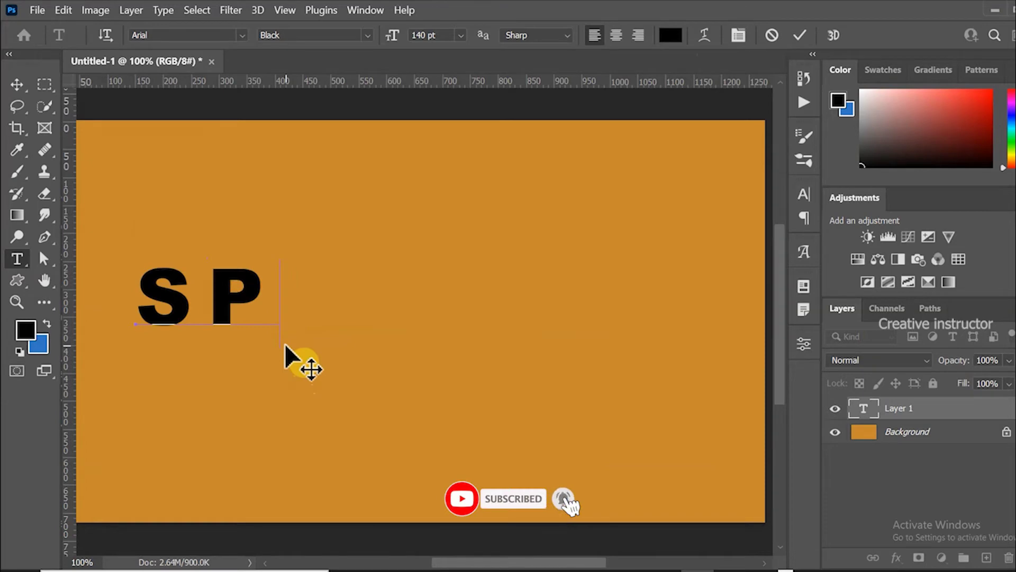
pyautogui.write('LAS')
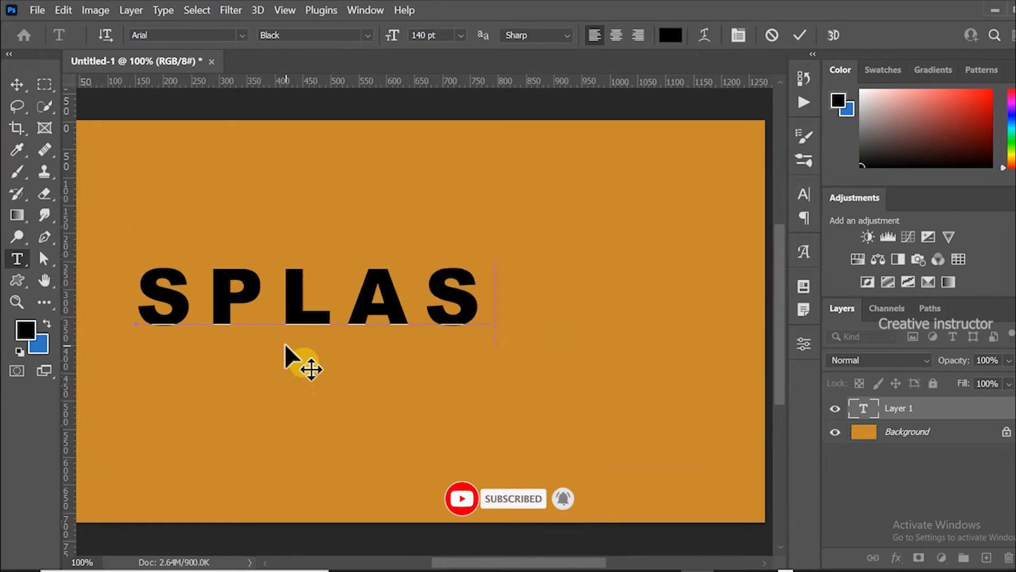
pyautogui.write('H')
pyautogui.click(16, 84)
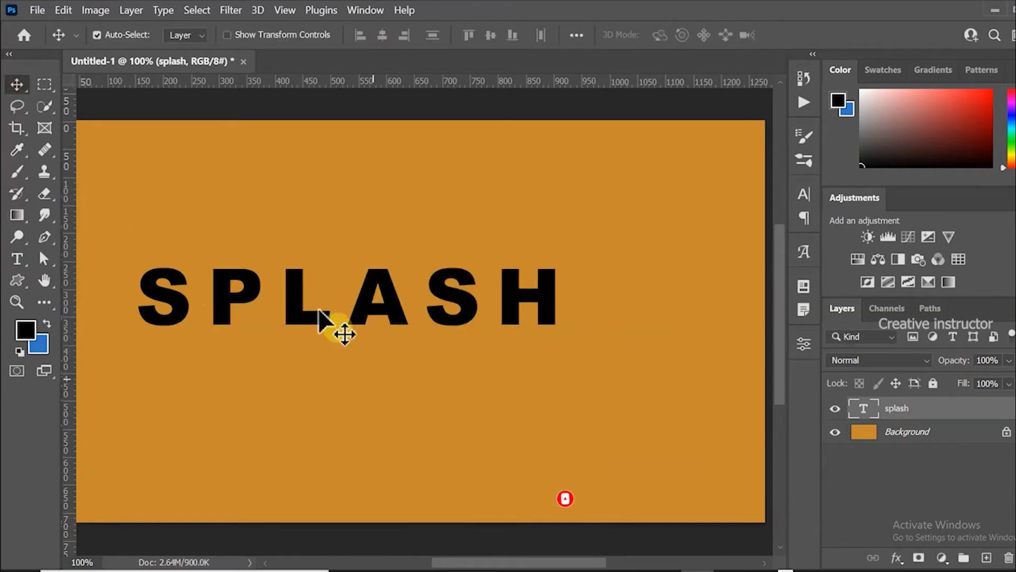
pyautogui.moveTo(302, 308); pyautogui.dragTo(333, 306)
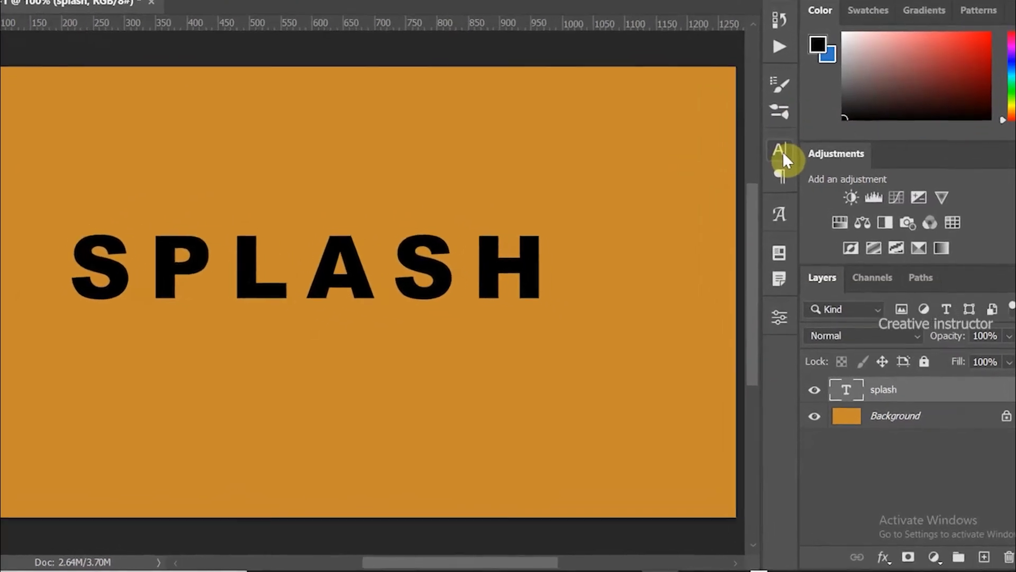
# - Set the tracking of the SPLASH text to 200
pyautogui.click(784, 155)
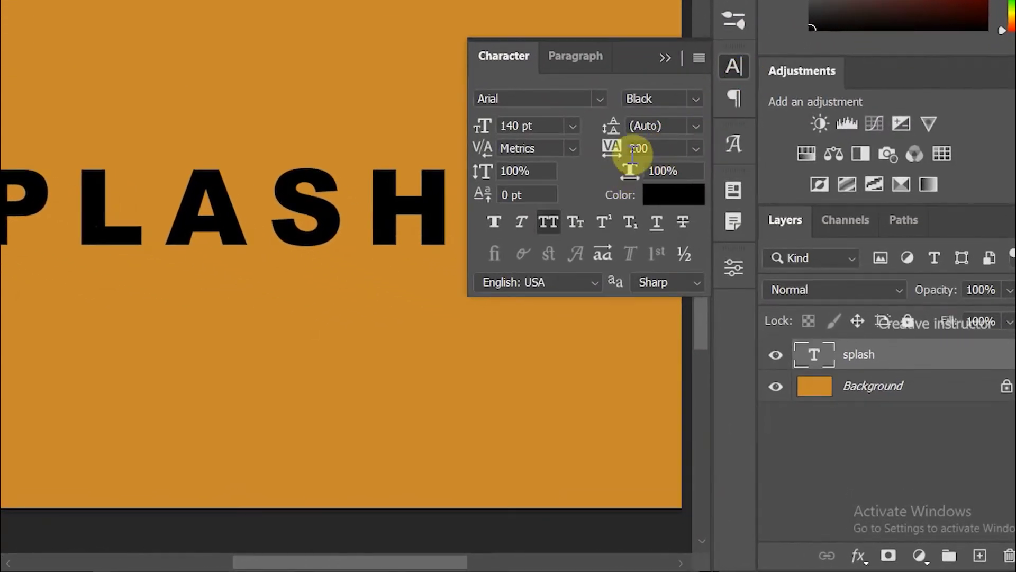
pyautogui.doubleClick(638, 149)
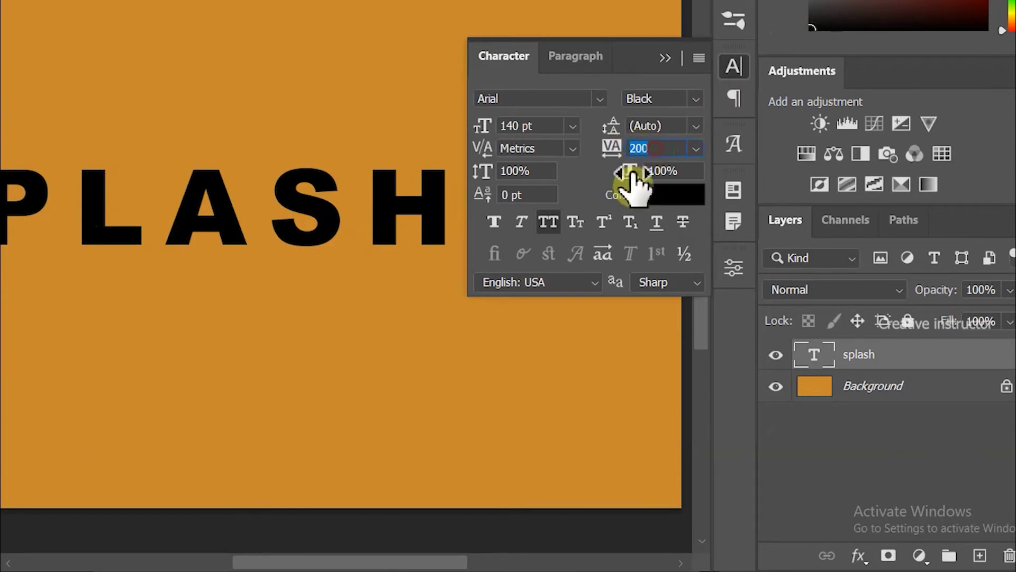
pyautogui.click(696, 148)
pyautogui.click(647, 418)
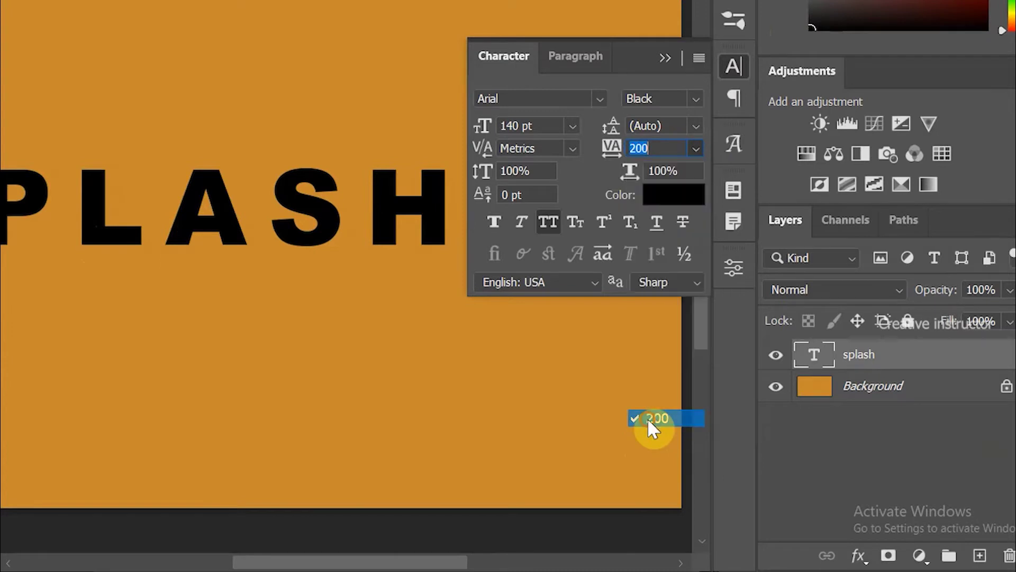
pyautogui.click(732, 65)
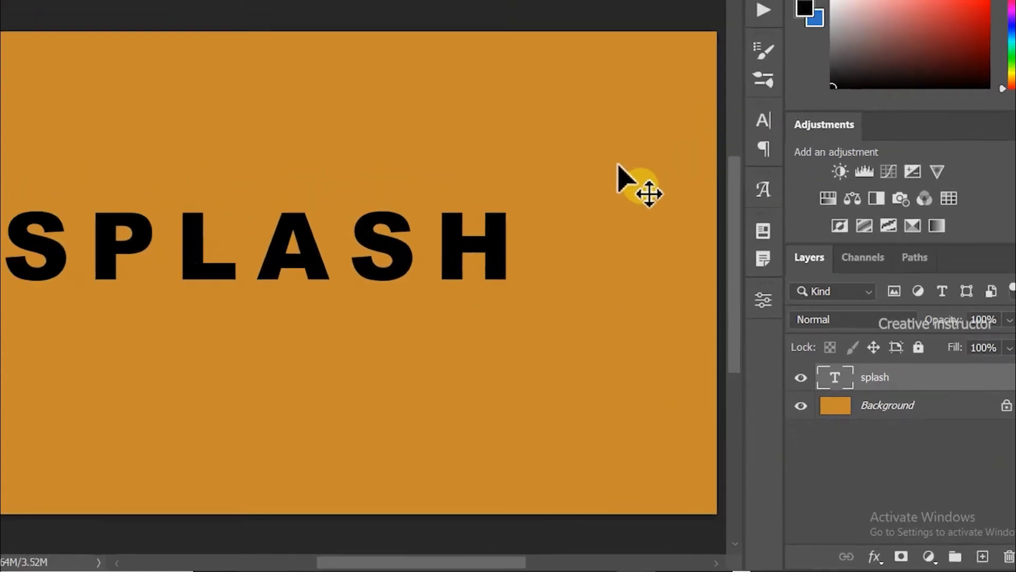
# - Nudge the SPLASH text about 5 px right and 10 px down, and convert its layer to a smart object
pyautogui.click(328, 331)
pyautogui.moveTo(385, 243); pyautogui.dragTo(388, 249)
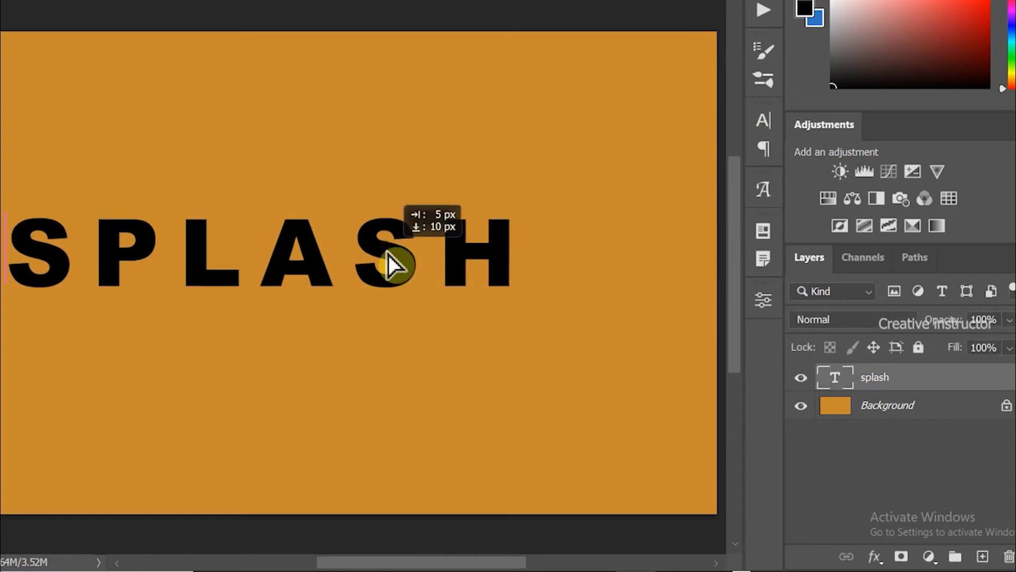
pyautogui.rightClick(905, 379)
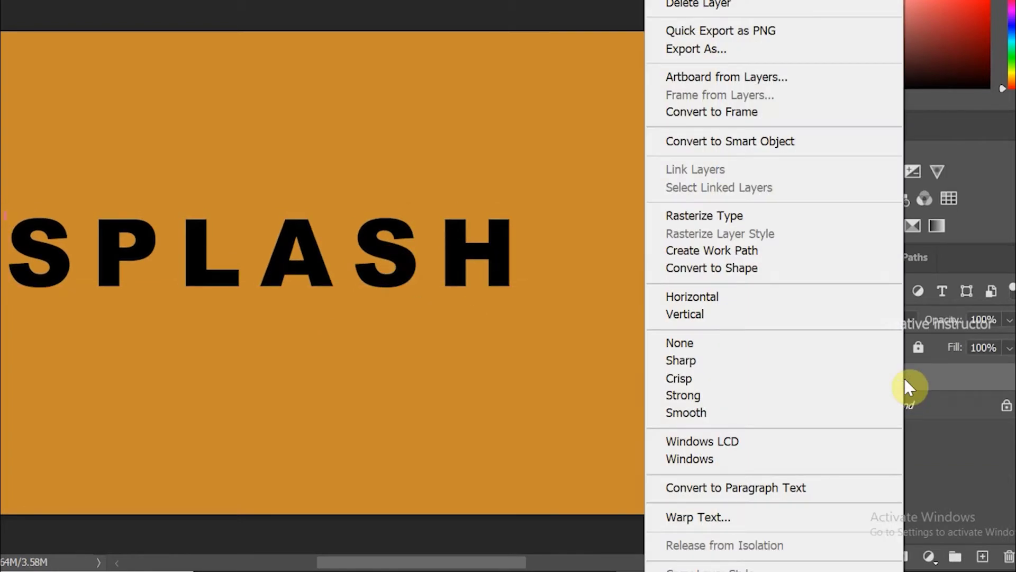
pyautogui.click(815, 152)
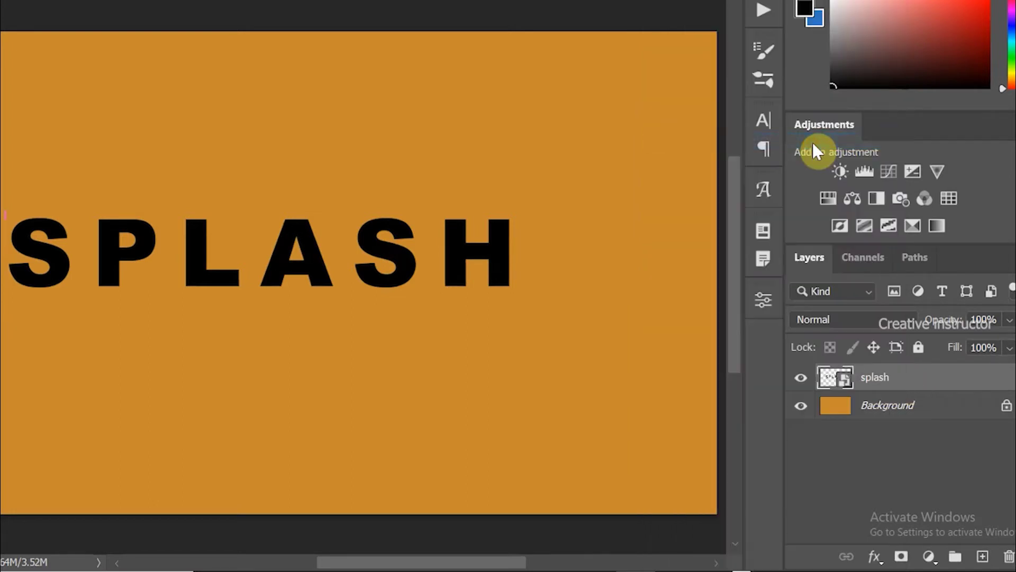
# - Apply an Inner Bevel from Bevel & Emboss with Contour enabled to the splash layer, keeping the text in view beside the style settings
pyautogui.doubleClick(940, 382)
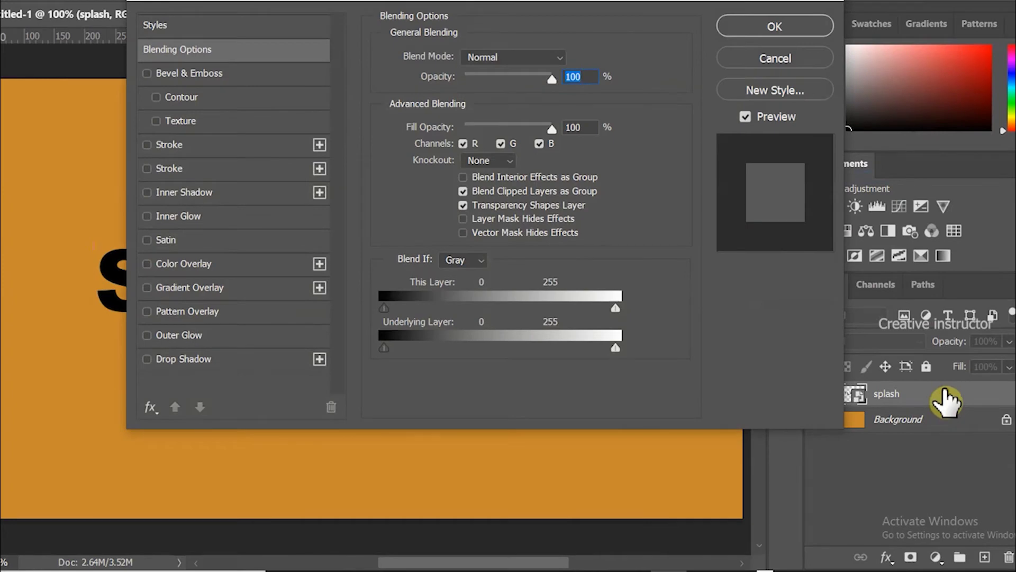
pyautogui.click(217, 69)
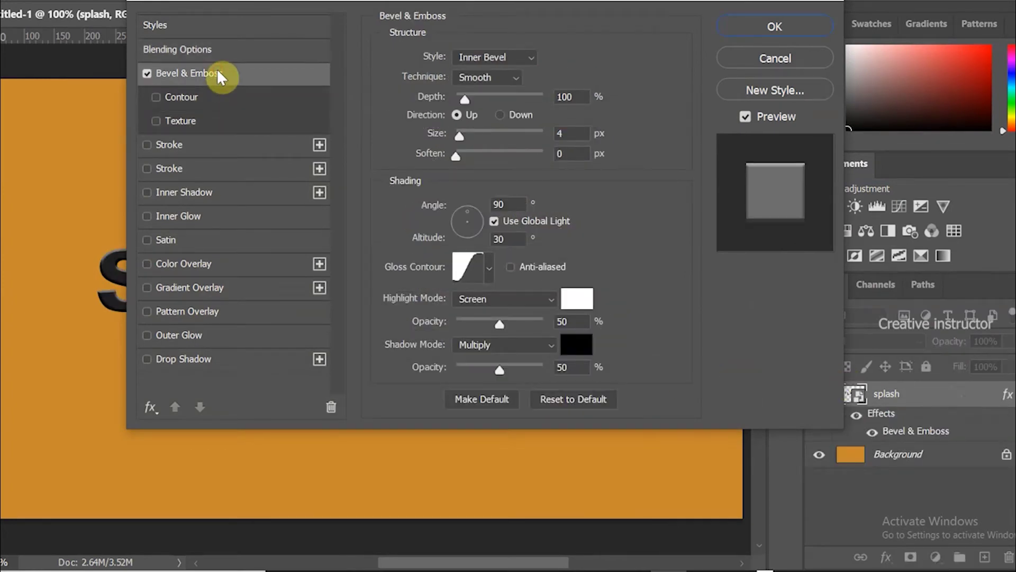
pyautogui.moveTo(283, 1); pyautogui.dragTo(446, 8)
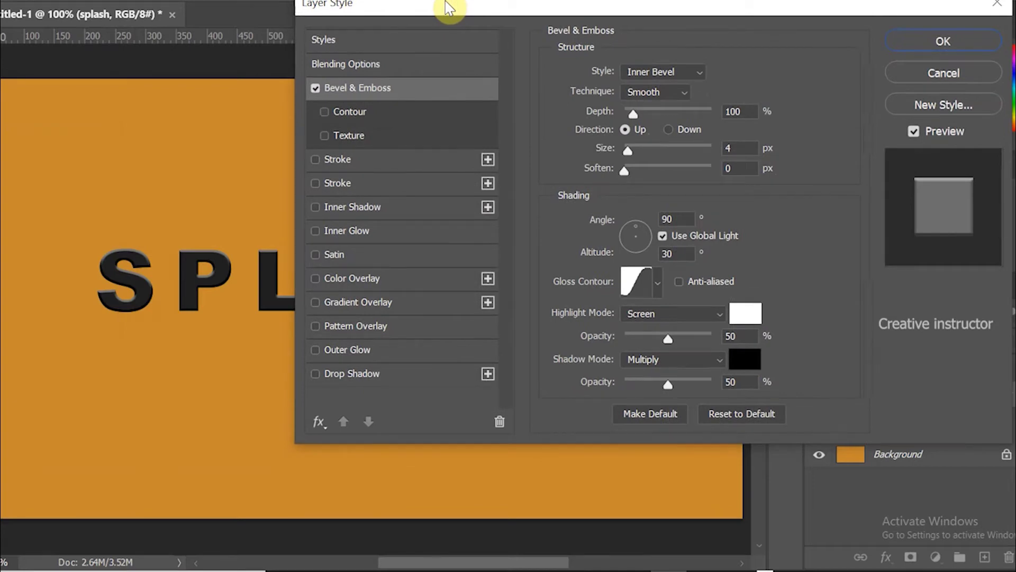
pyautogui.moveTo(446, 4); pyautogui.dragTo(441, 0)
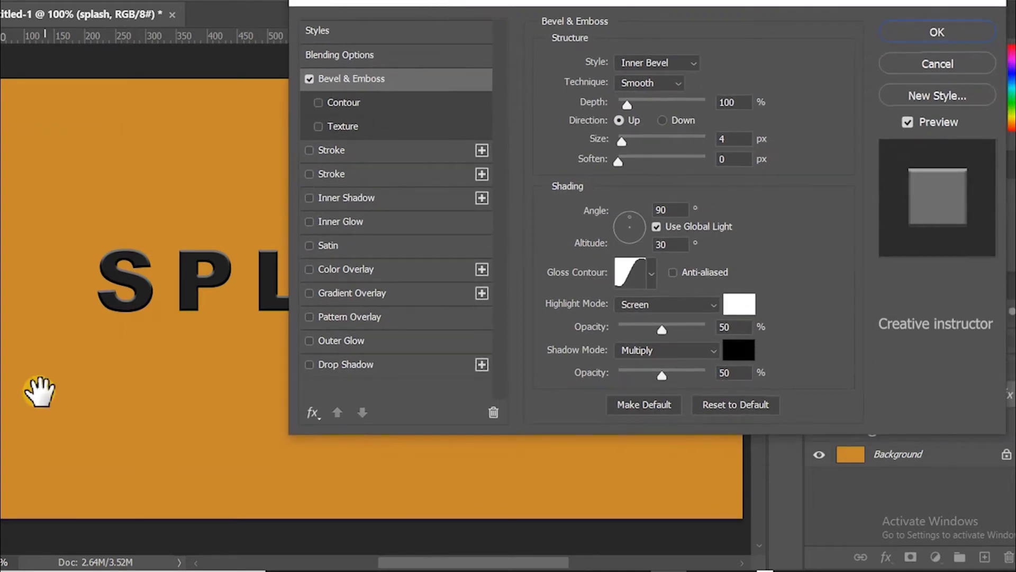
pyautogui.moveTo(129, 356); pyautogui.dragTo(10, 364)
pyautogui.moveTo(129, 380); pyautogui.dragTo(193, 551)
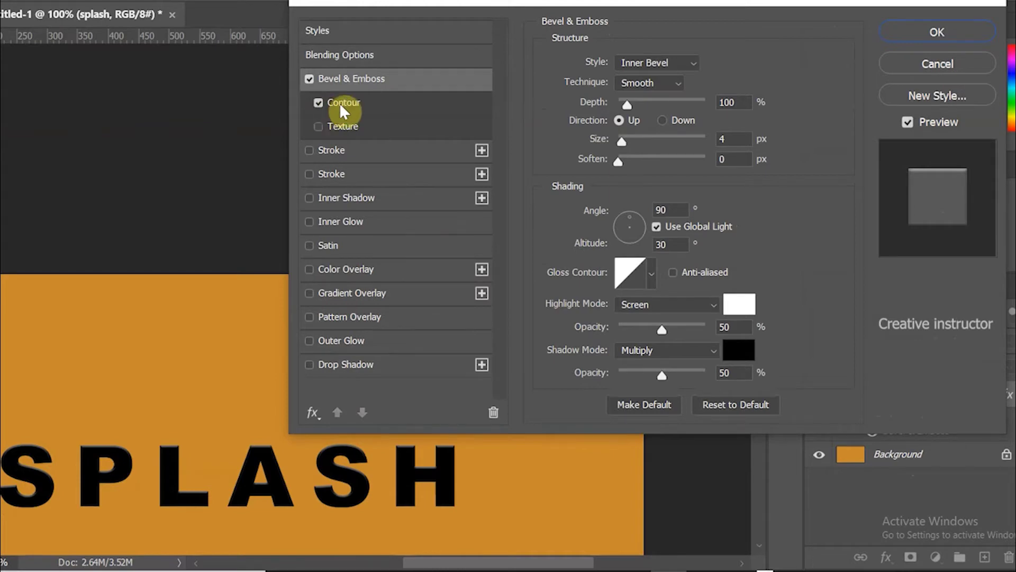
# - Shape the bevel's gloss contour into a custom S-curve through 0/12, 32/18 and 100/92 % with two upper midpoints, and apply the layer style
pyautogui.click(651, 270)
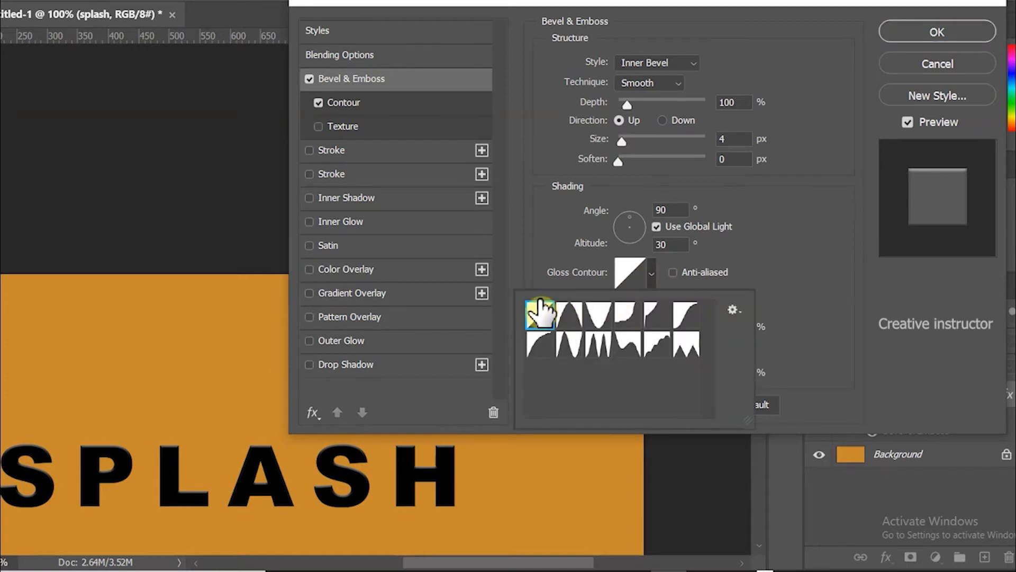
pyautogui.click(628, 273)
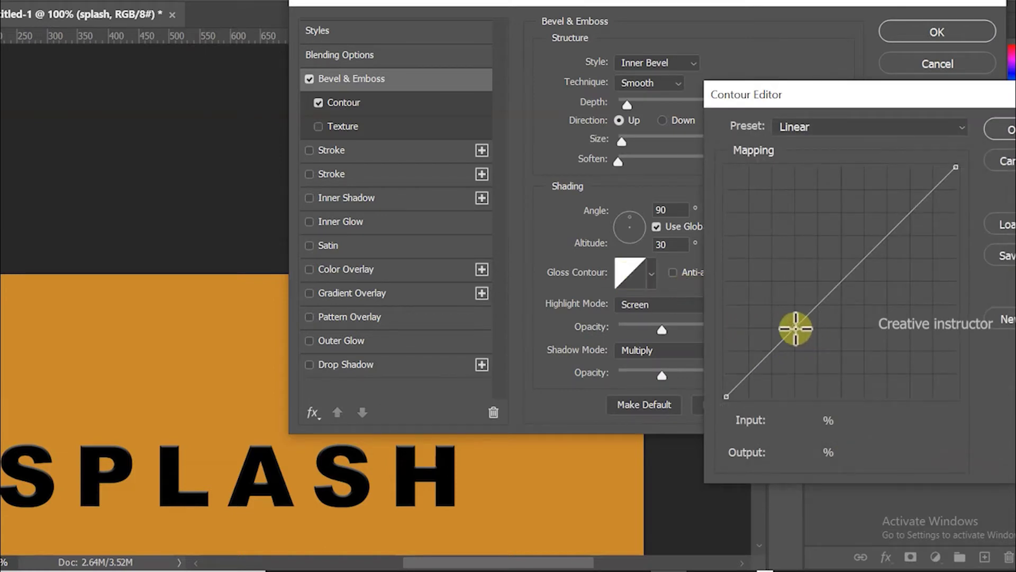
pyautogui.moveTo(790, 333); pyautogui.dragTo(801, 356)
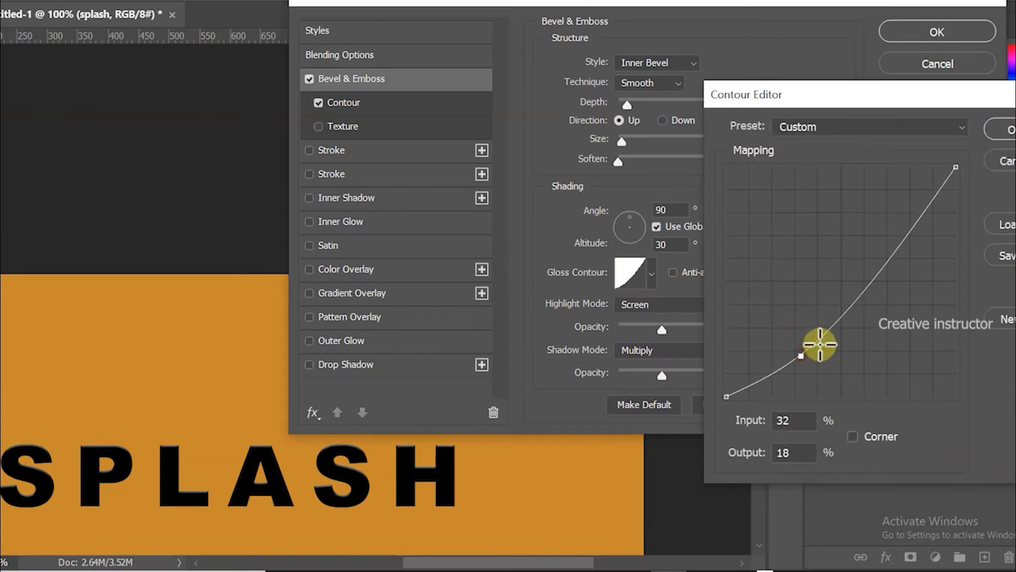
pyautogui.moveTo(869, 287); pyautogui.dragTo(853, 273)
pyautogui.click(897, 218)
pyautogui.moveTo(897, 219); pyautogui.dragTo(888, 208)
pyautogui.moveTo(956, 167); pyautogui.dragTo(958, 186)
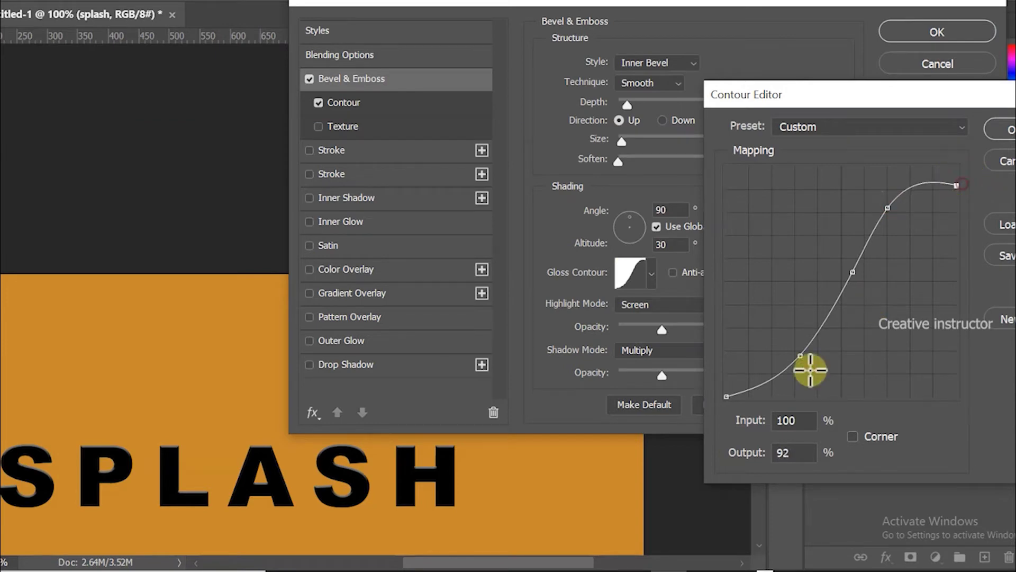
pyautogui.moveTo(726, 395); pyautogui.dragTo(724, 370)
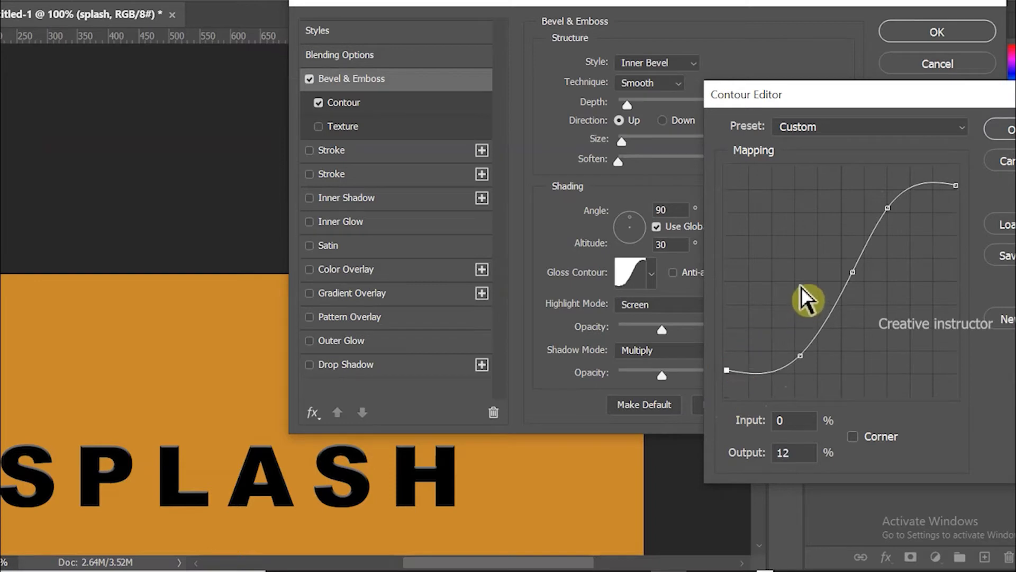
pyautogui.click(997, 136)
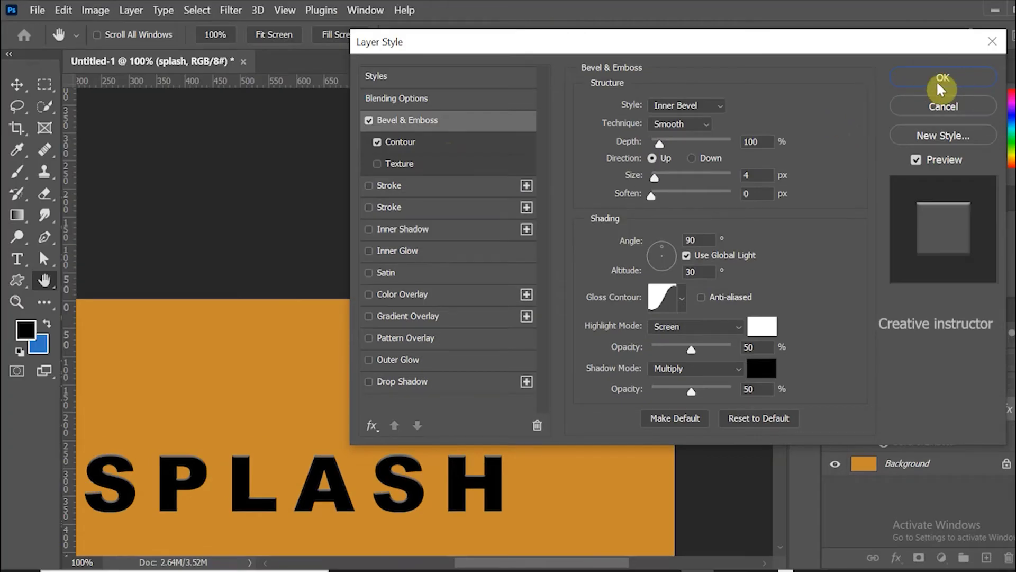
pyautogui.click(939, 82)
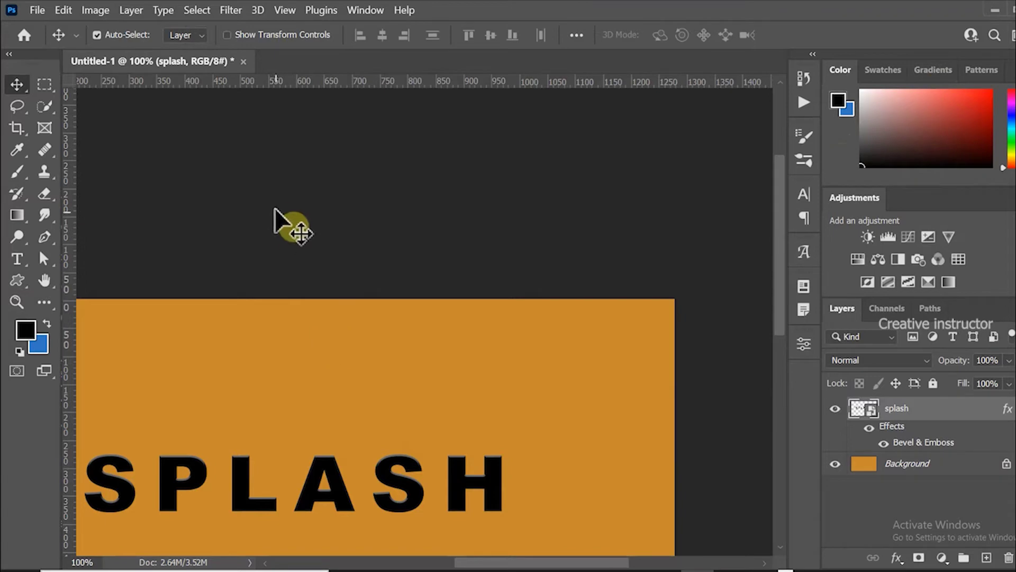
# - Apply a Ripple distortion to the splash layer with an amount of 240 % and size Medium
pyautogui.click(229, 12)
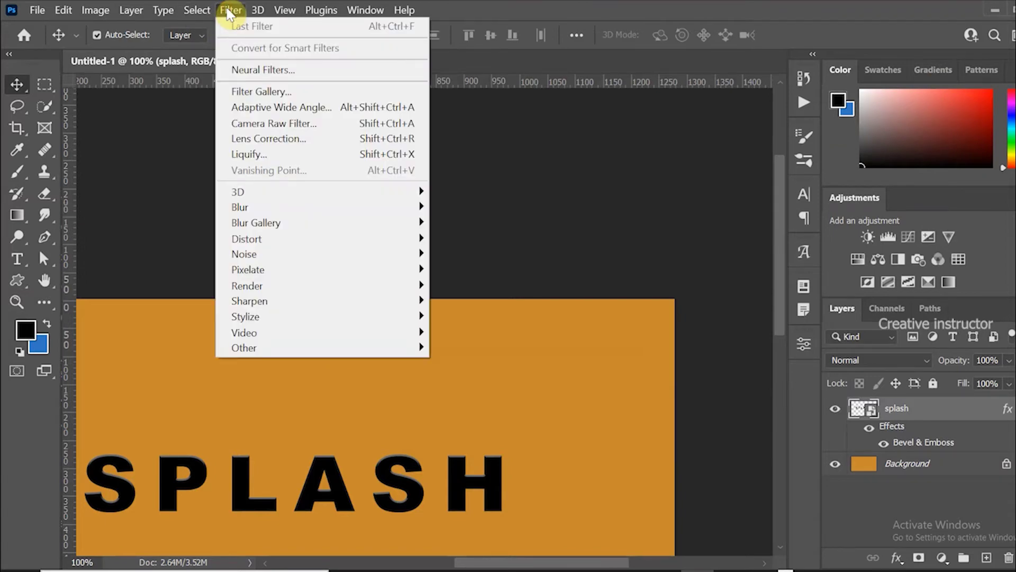
pyautogui.moveTo(262, 241)
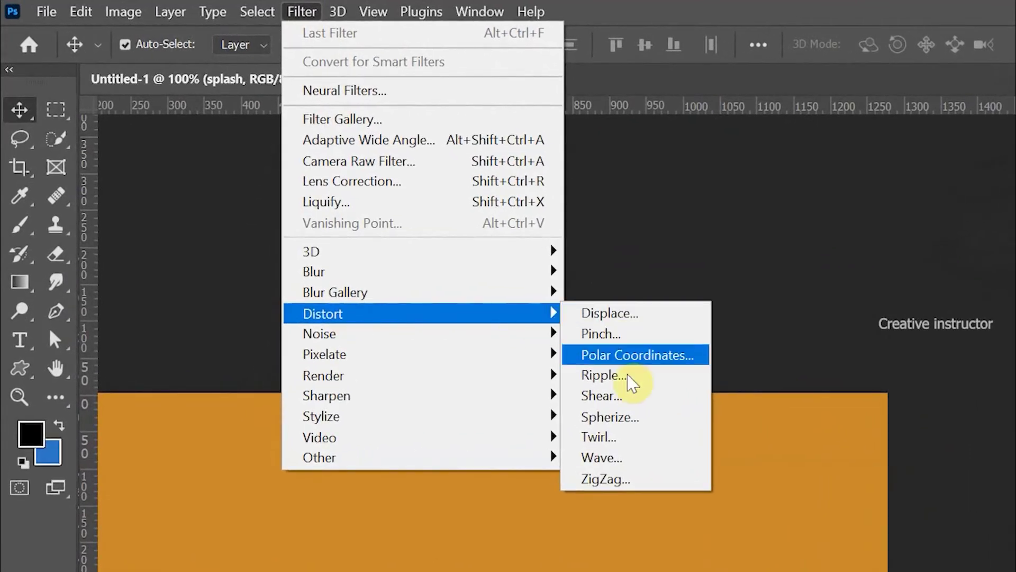
pyautogui.click(599, 358)
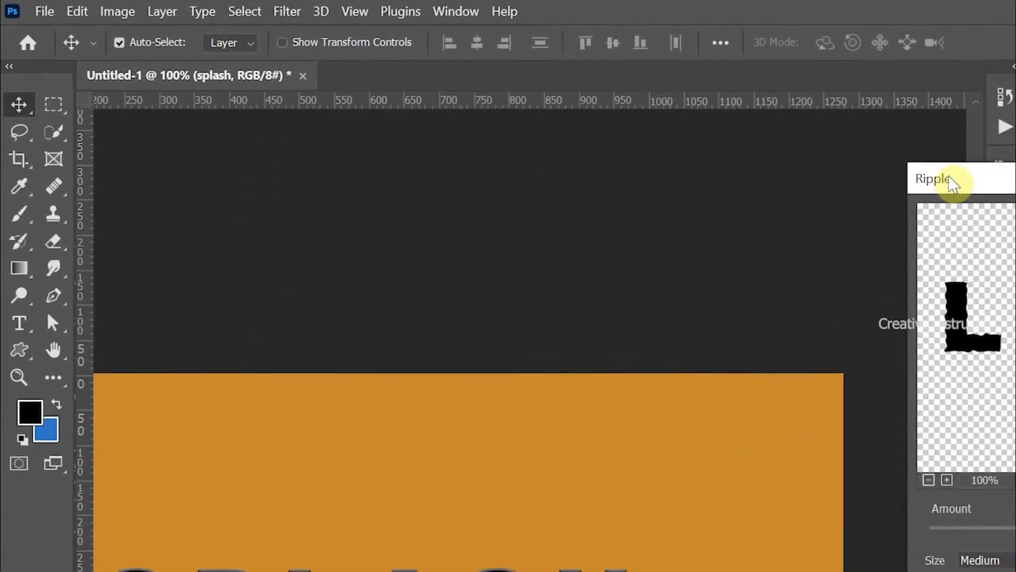
pyautogui.moveTo(952, 182); pyautogui.dragTo(754, 156)
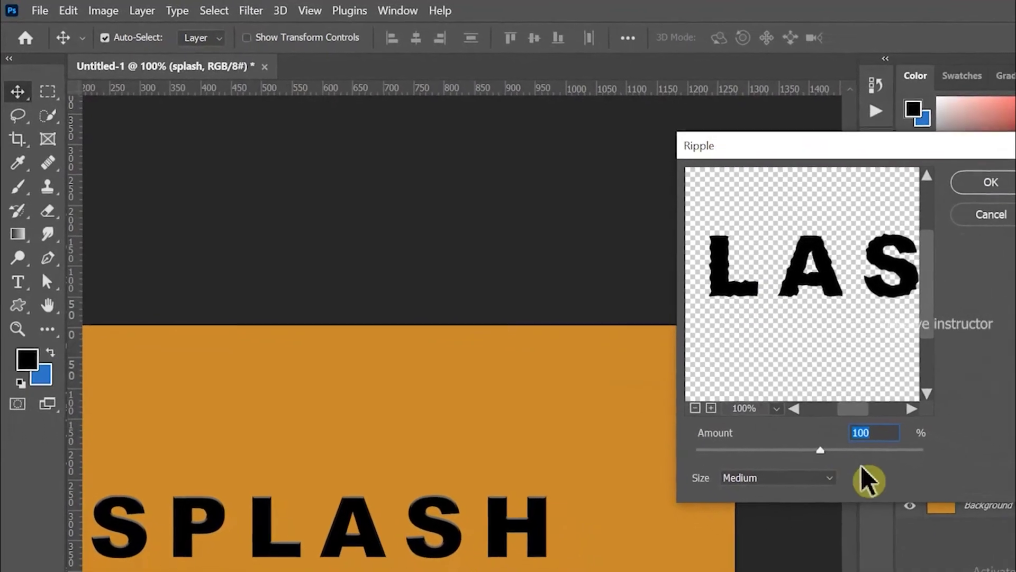
pyautogui.click(863, 421)
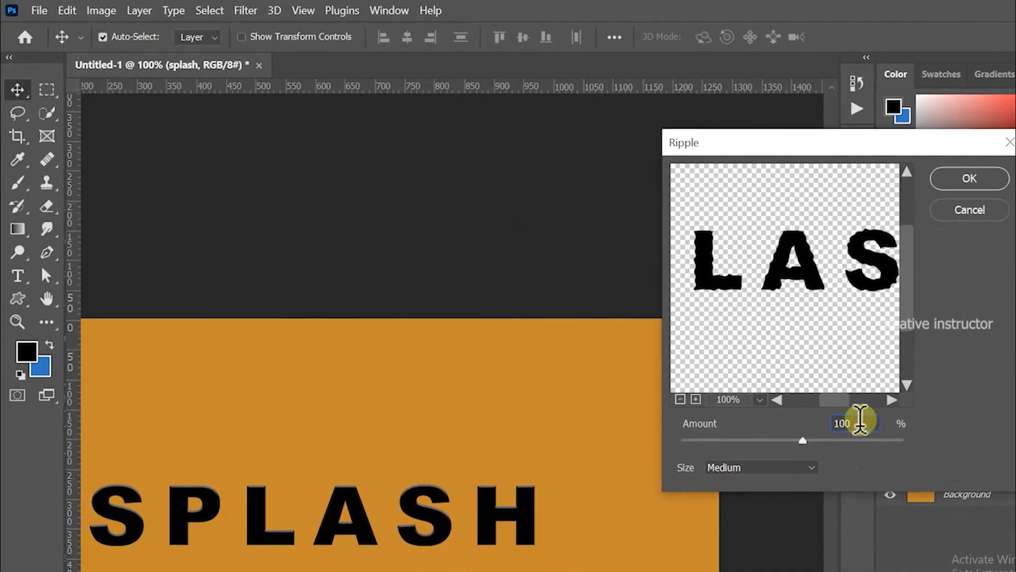
pyautogui.click(830, 428)
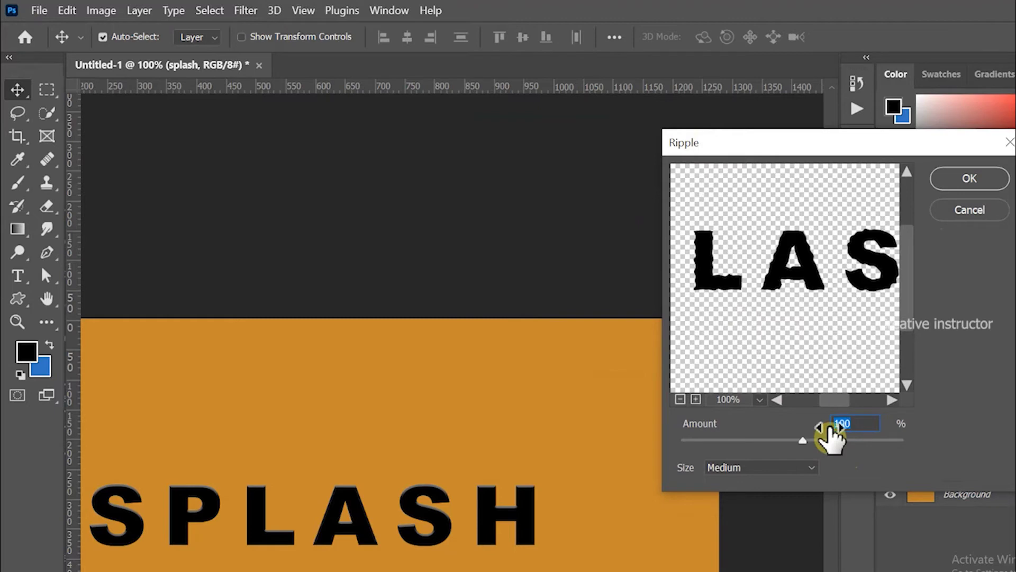
pyautogui.write('240')
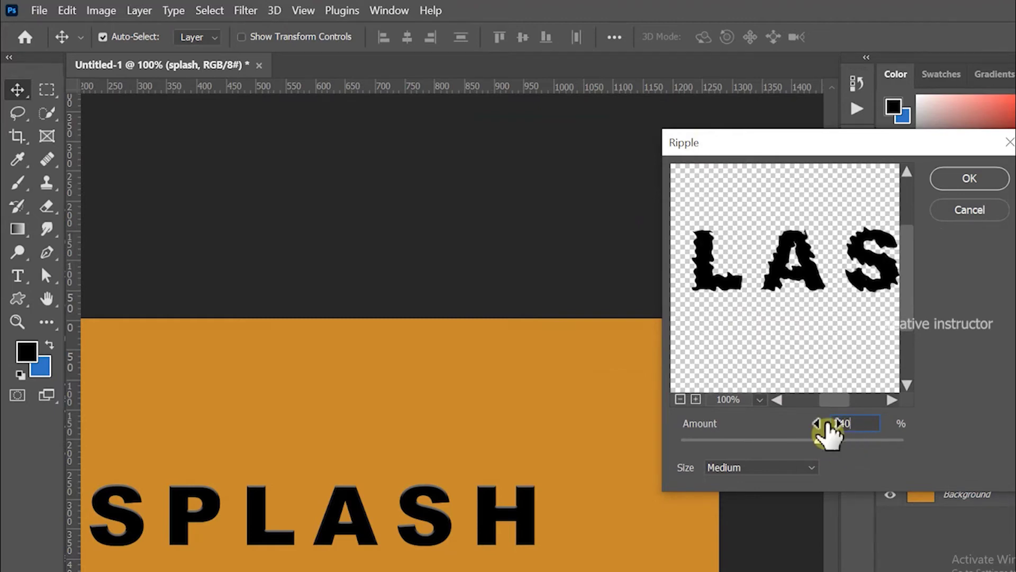
pyautogui.moveTo(790, 291); pyautogui.dragTo(759, 307)
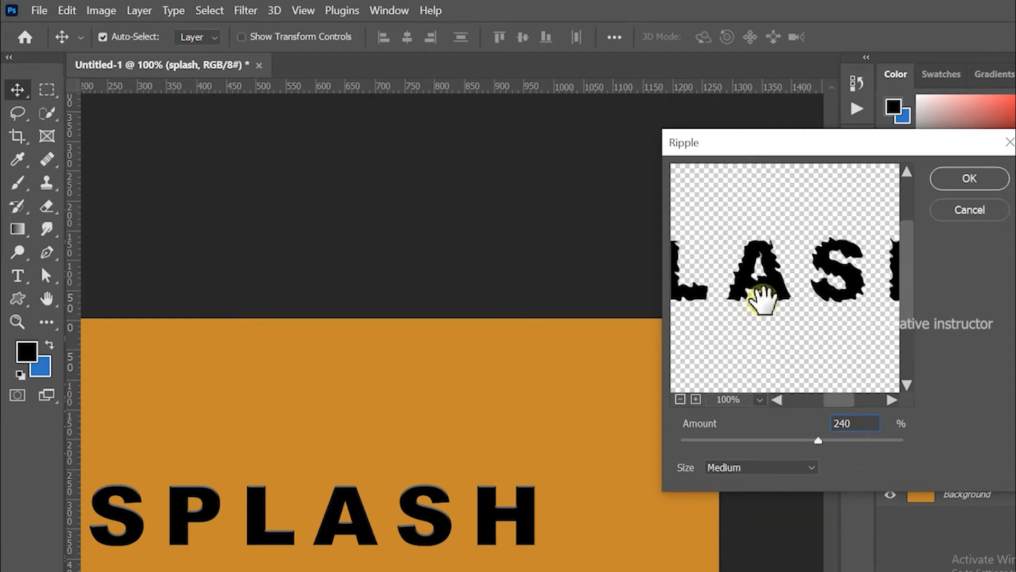
pyautogui.click(968, 180)
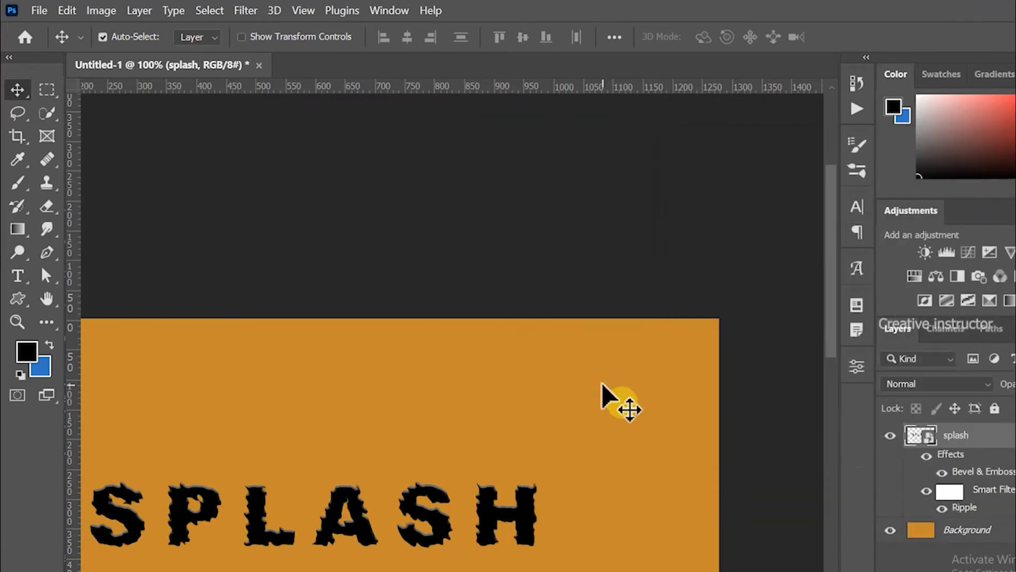
# - Duplicate the splash layer within the same document under the name splash 2
pyautogui.scroll(-2, 602, 383)
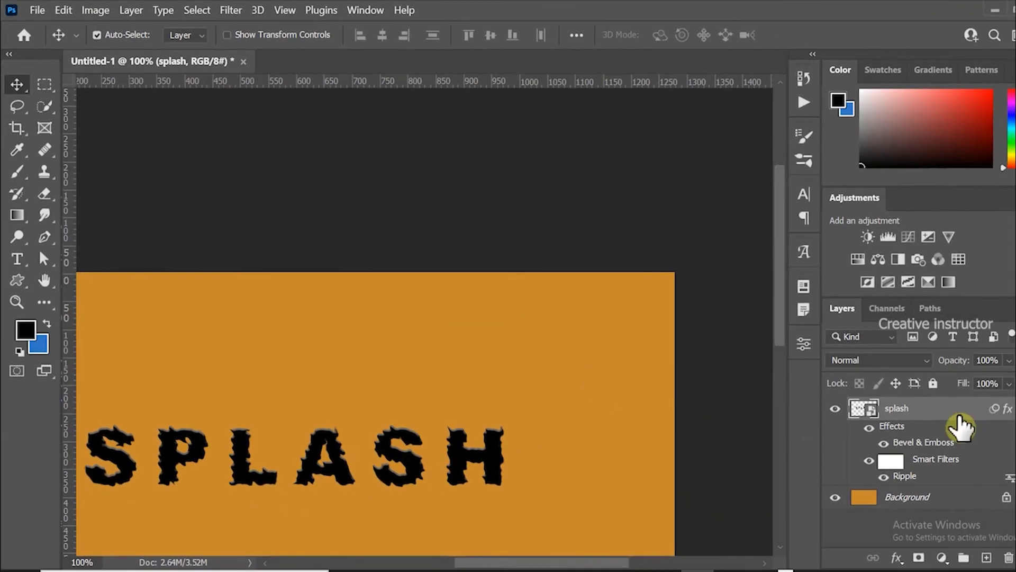
pyautogui.rightClick(952, 418)
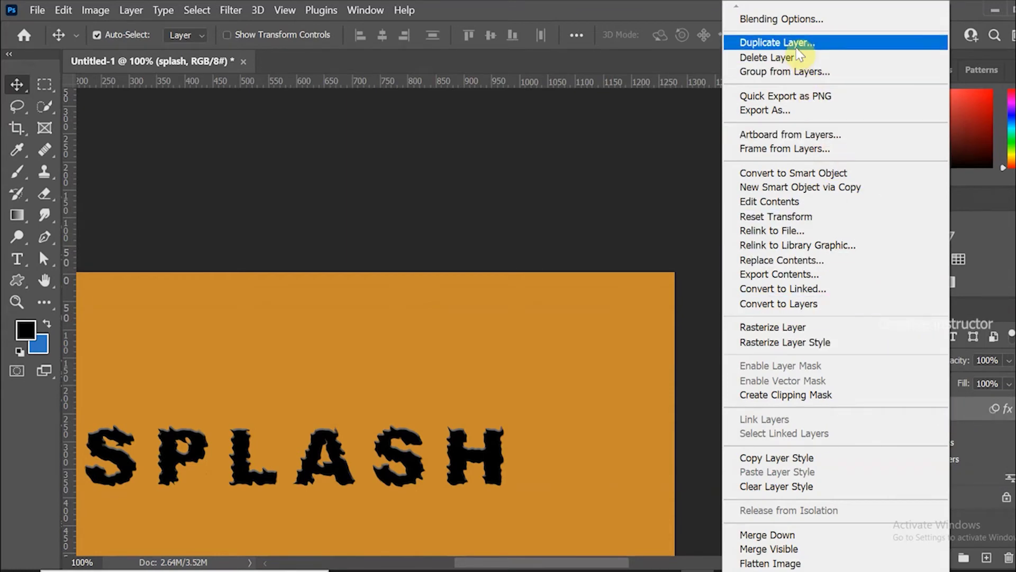
pyautogui.click(797, 48)
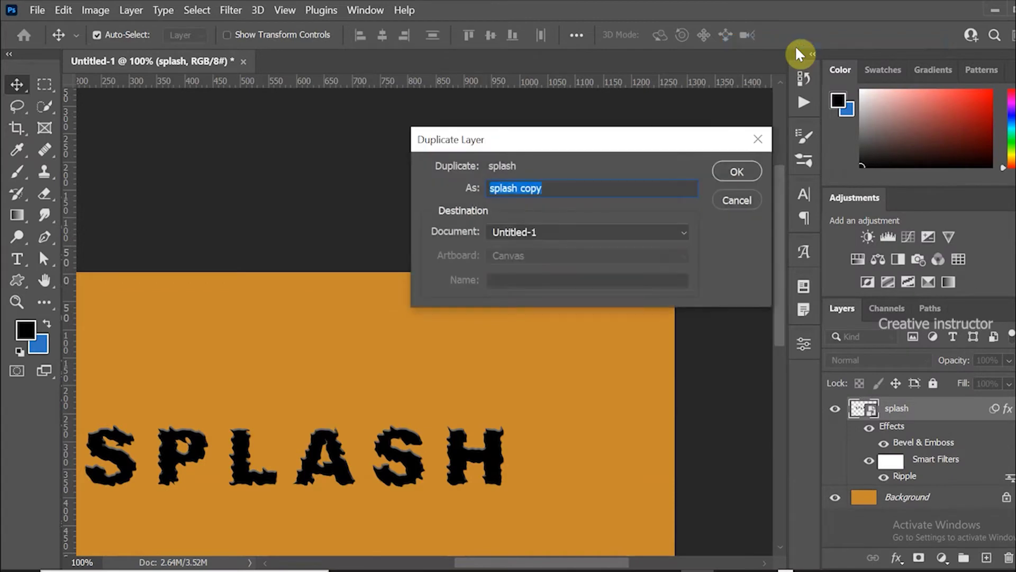
pyautogui.click(554, 189)
pyautogui.doubleClick(535, 188)
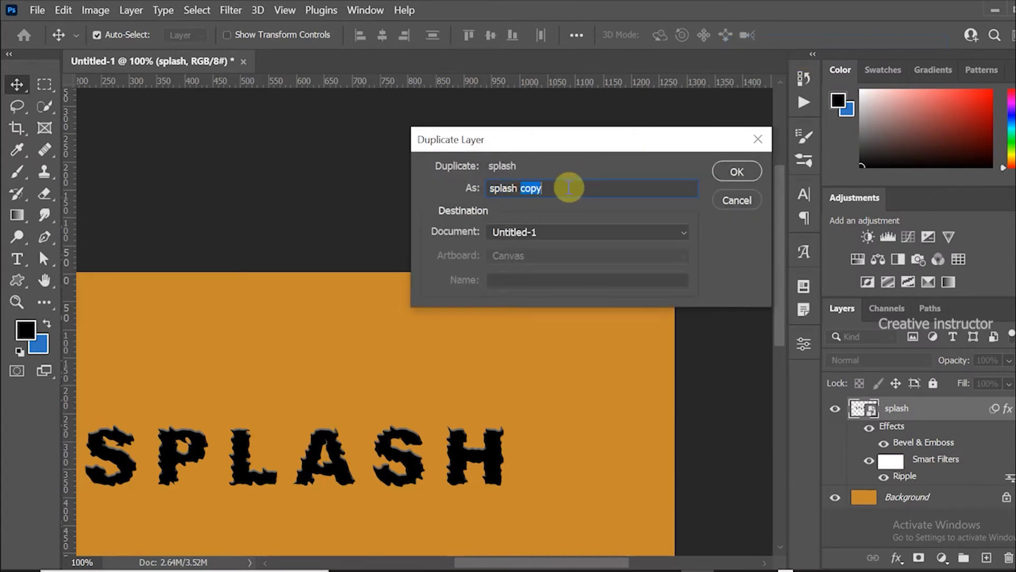
pyautogui.write('2')
pyautogui.click(715, 173)
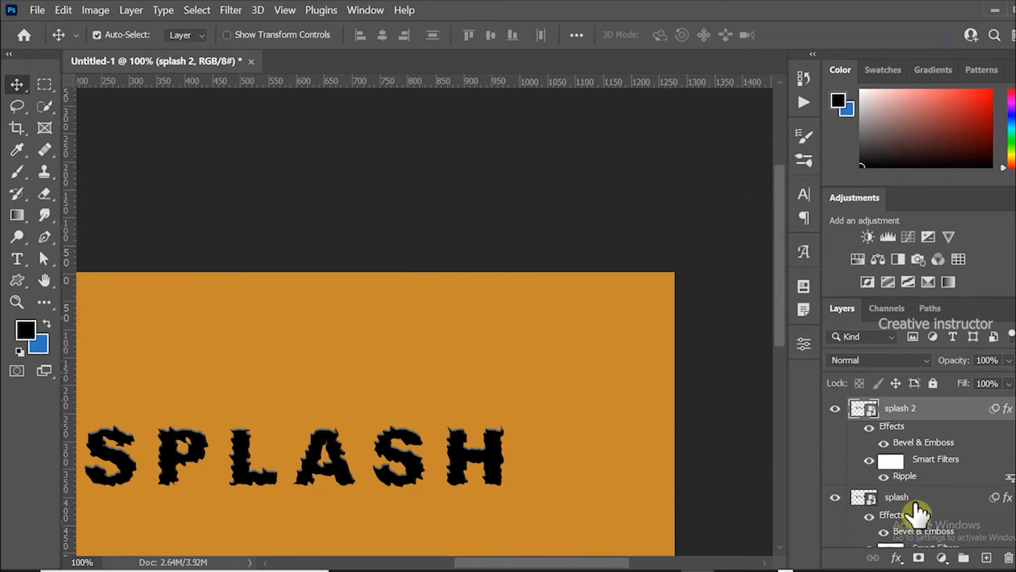
# - Set the original splash layer's Ripple amount to -860 % with Medium size, and rasterize its layer style
pyautogui.click(918, 501)
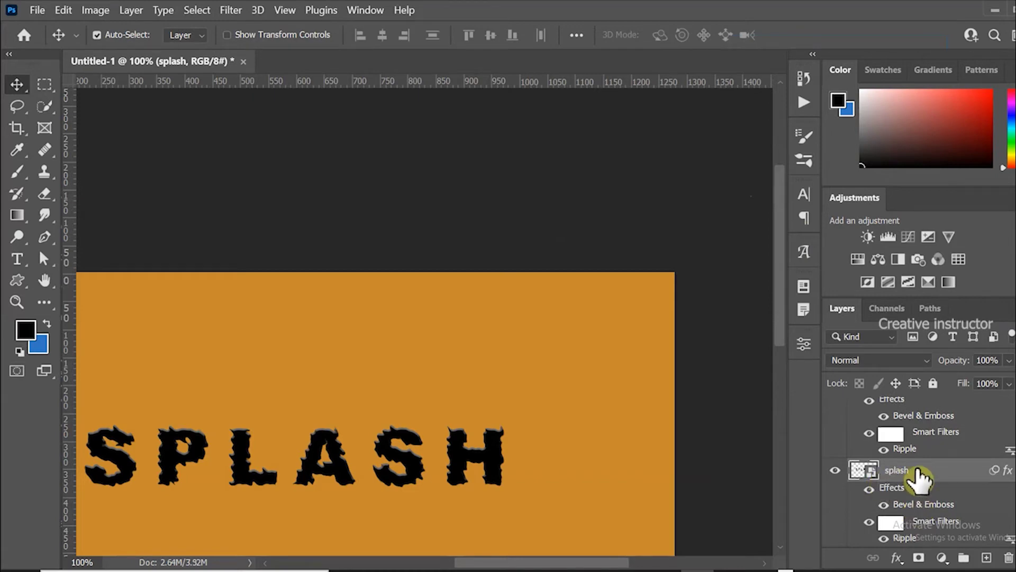
pyautogui.scroll(-1, 919, 471)
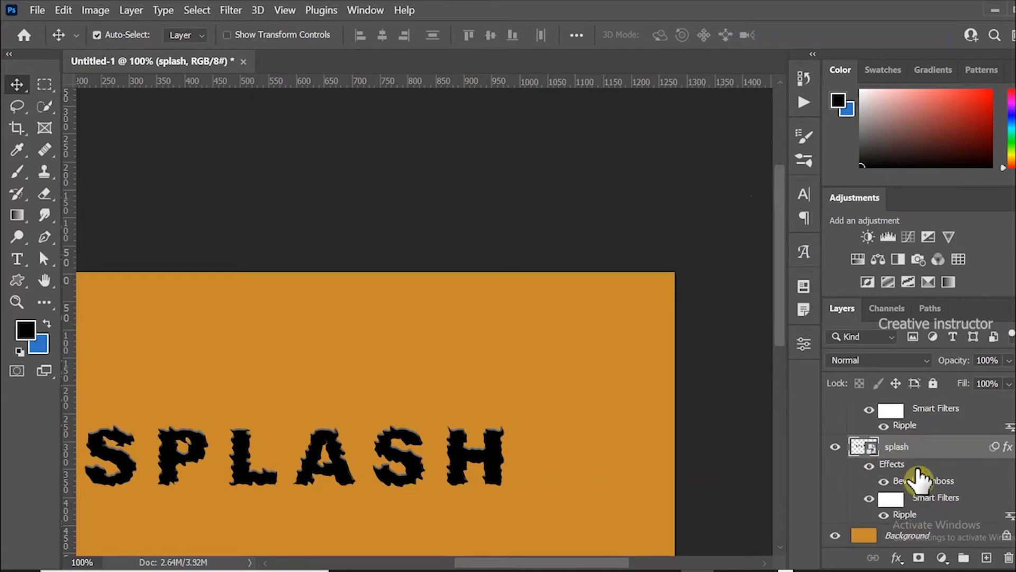
pyautogui.doubleClick(920, 516)
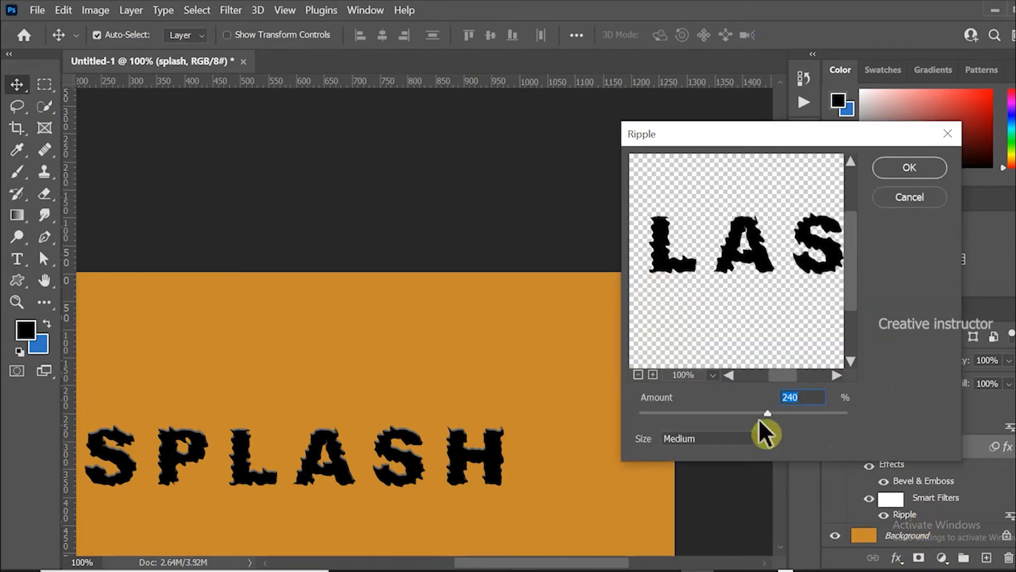
pyautogui.moveTo(765, 408); pyautogui.dragTo(653, 417)
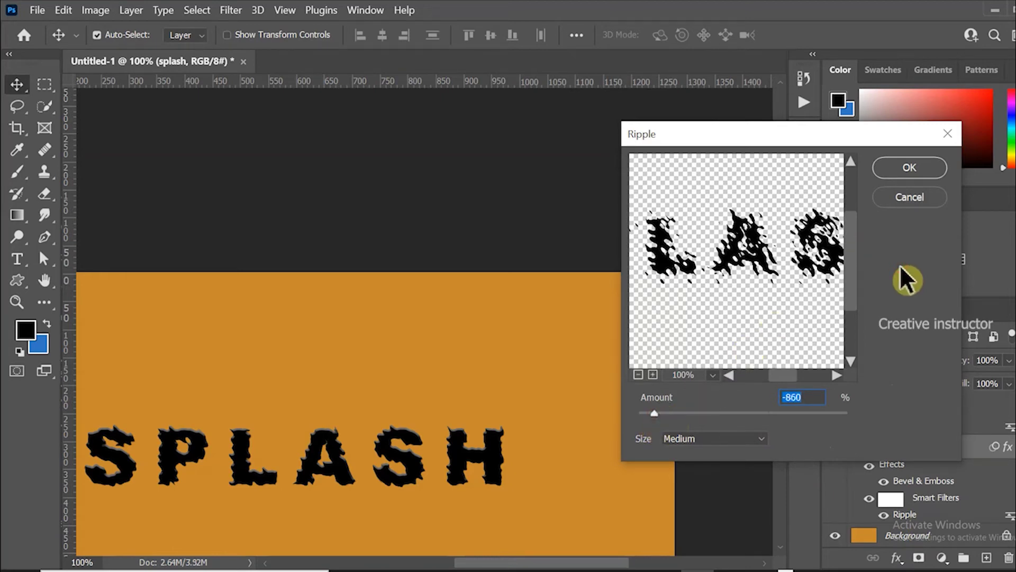
pyautogui.click(895, 167)
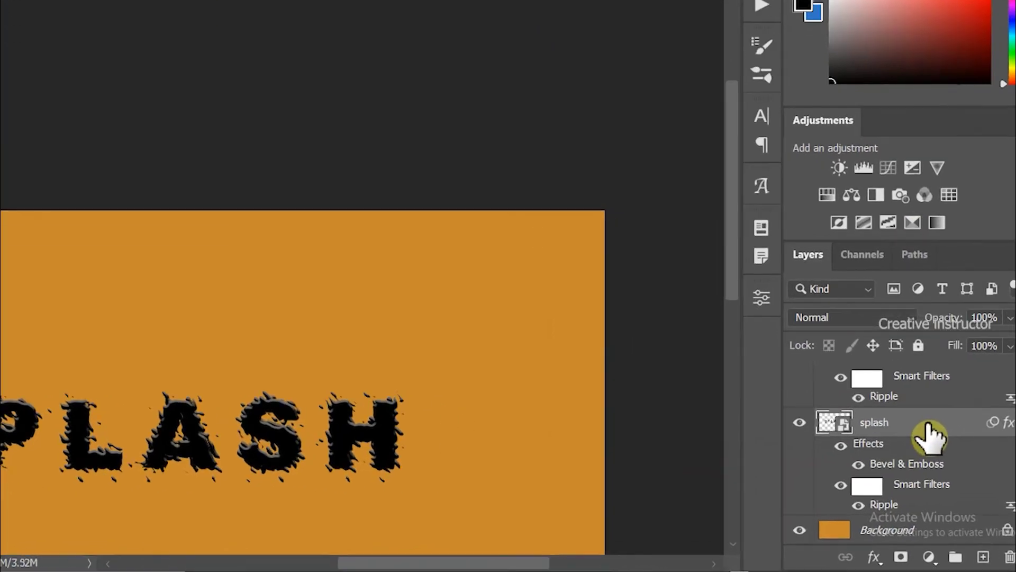
pyautogui.rightClick(928, 429)
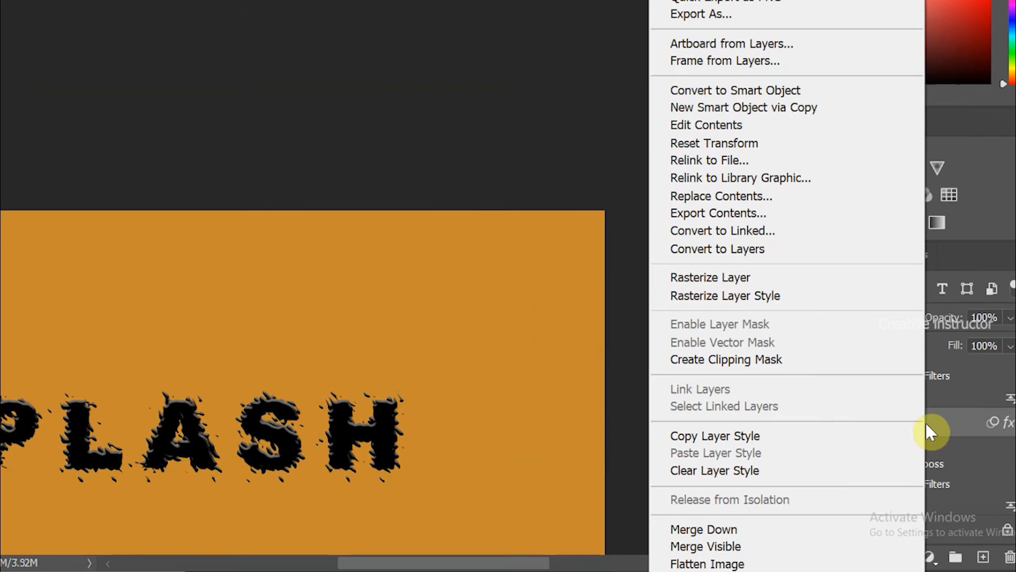
pyautogui.click(726, 295)
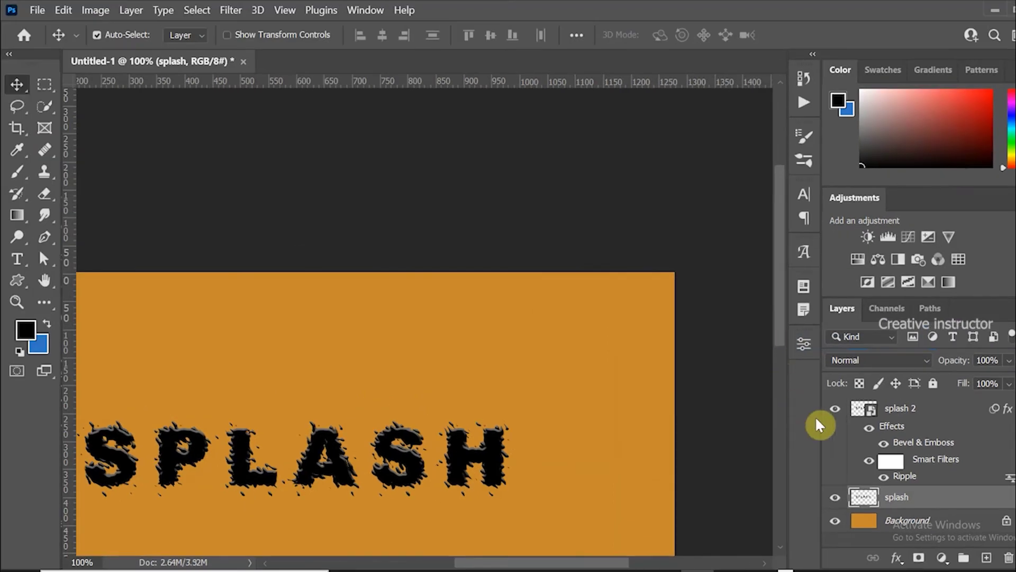
# - Load the splash 2 Transparency channel as a new selection with the splash 2 layer active
pyautogui.click(862, 411)
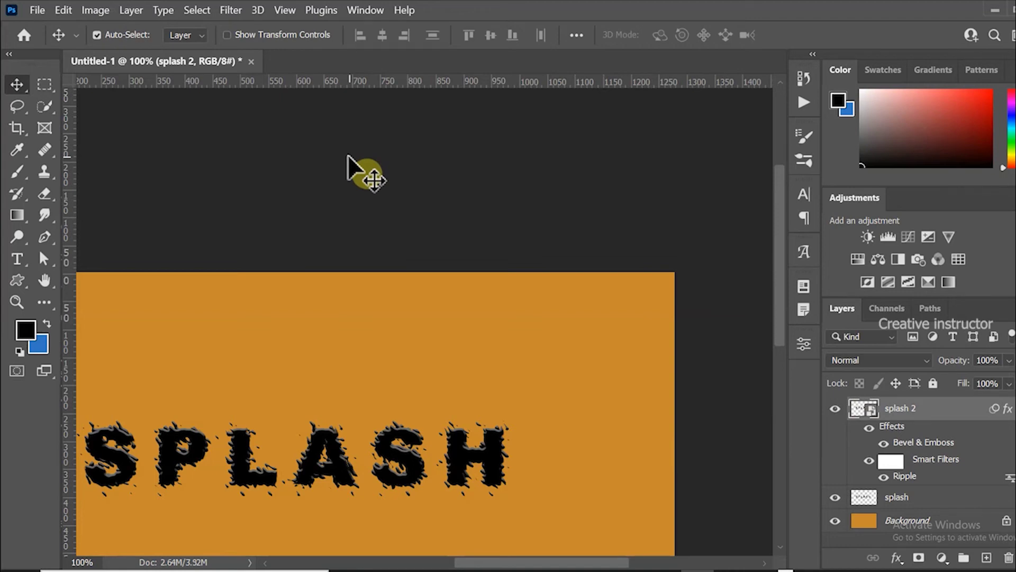
pyautogui.click(195, 11)
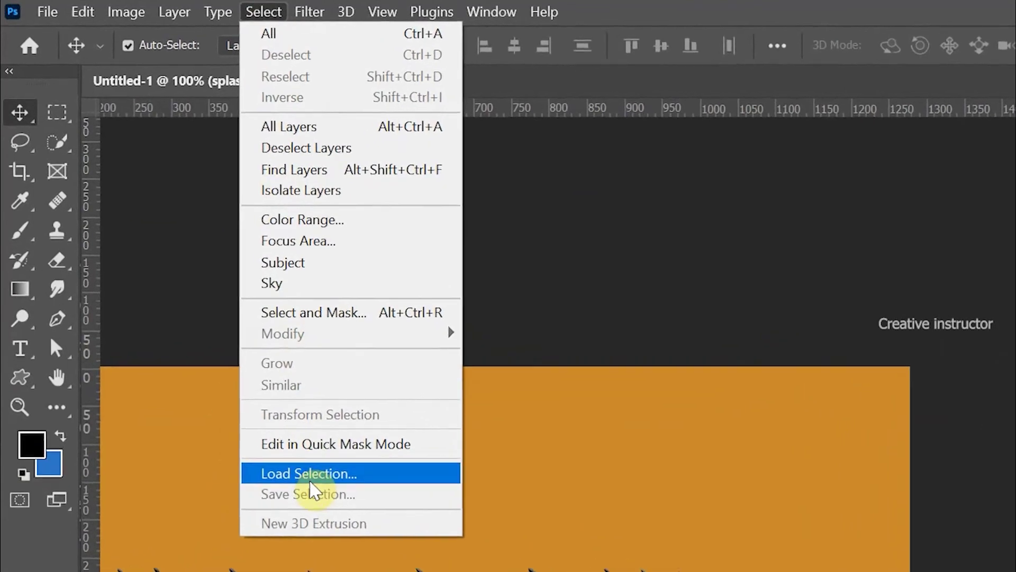
pyautogui.click(333, 506)
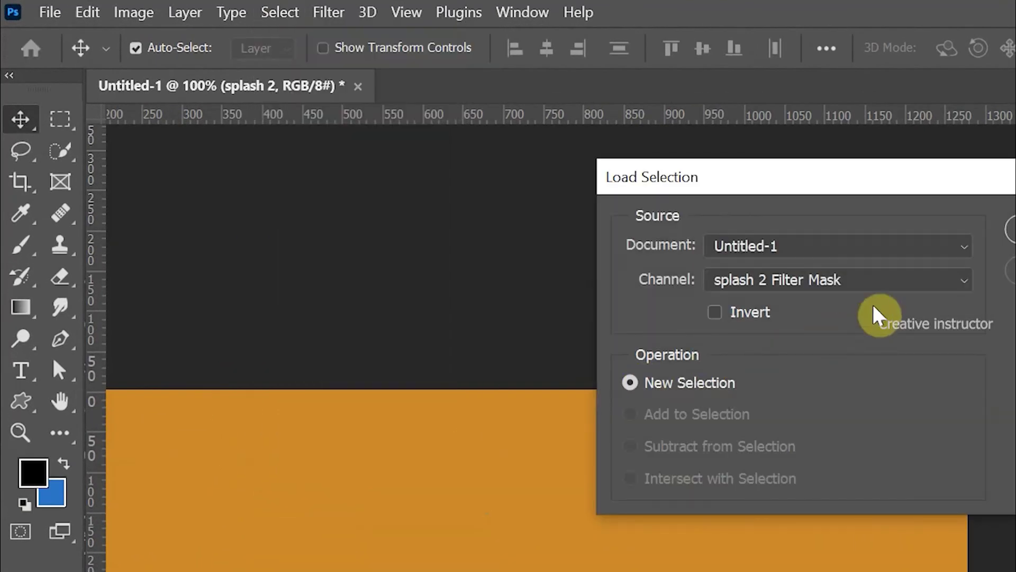
pyautogui.click(976, 283)
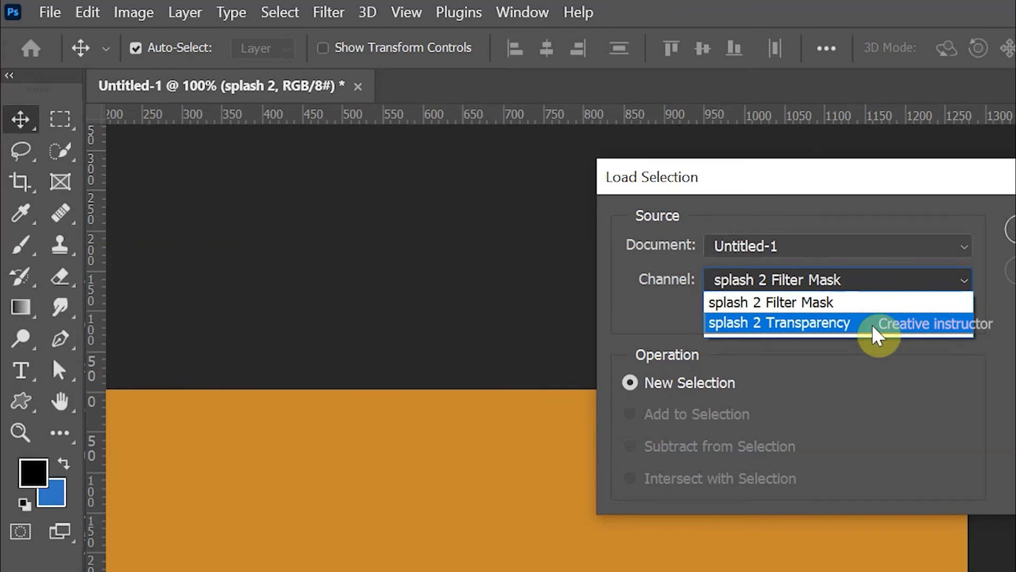
pyautogui.click(876, 337)
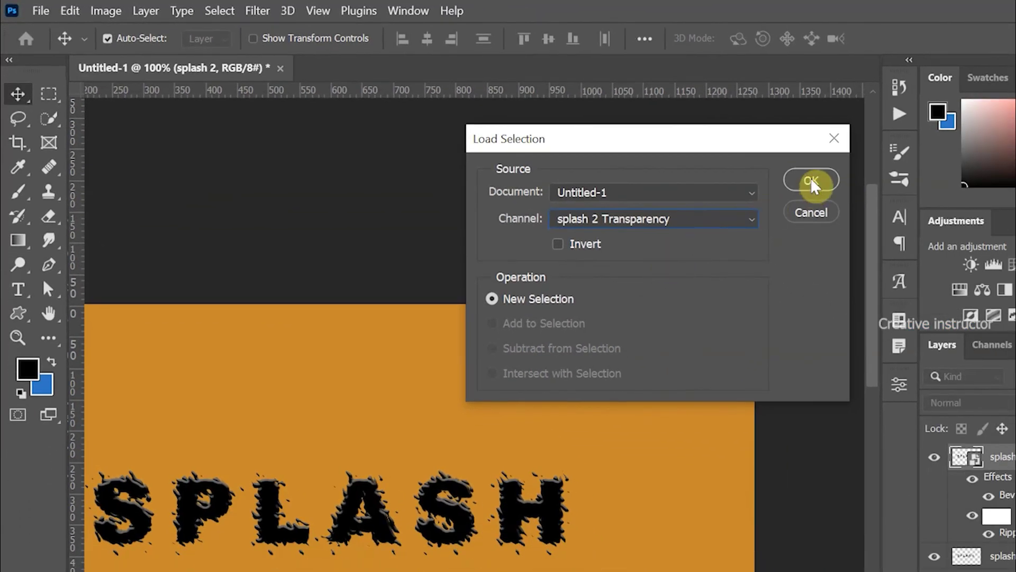
pyautogui.click(811, 181)
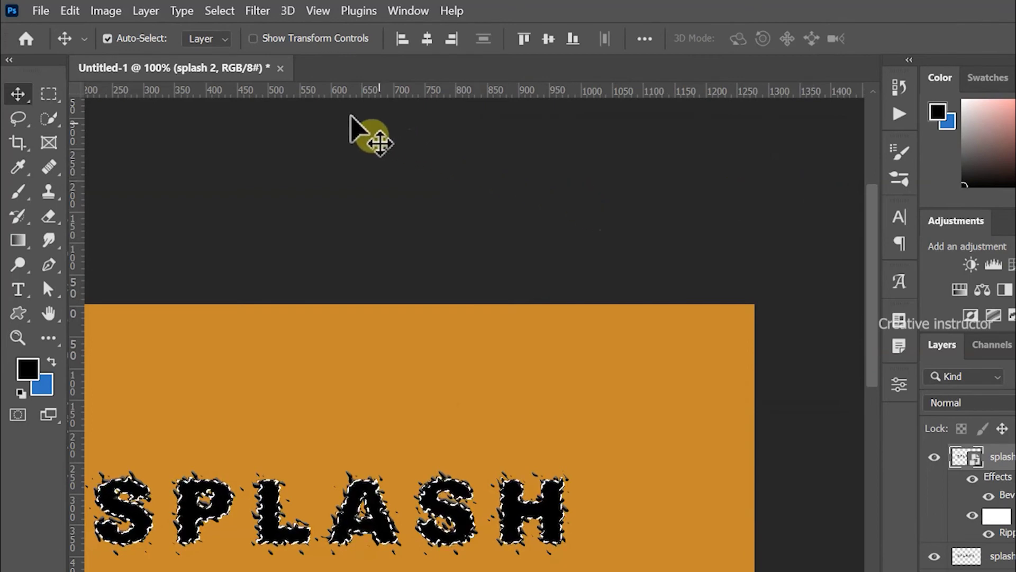
# - Expand the selection around the SPLASH lettering by 2 pixels without applying the effect at canvas bounds
pyautogui.click(220, 10)
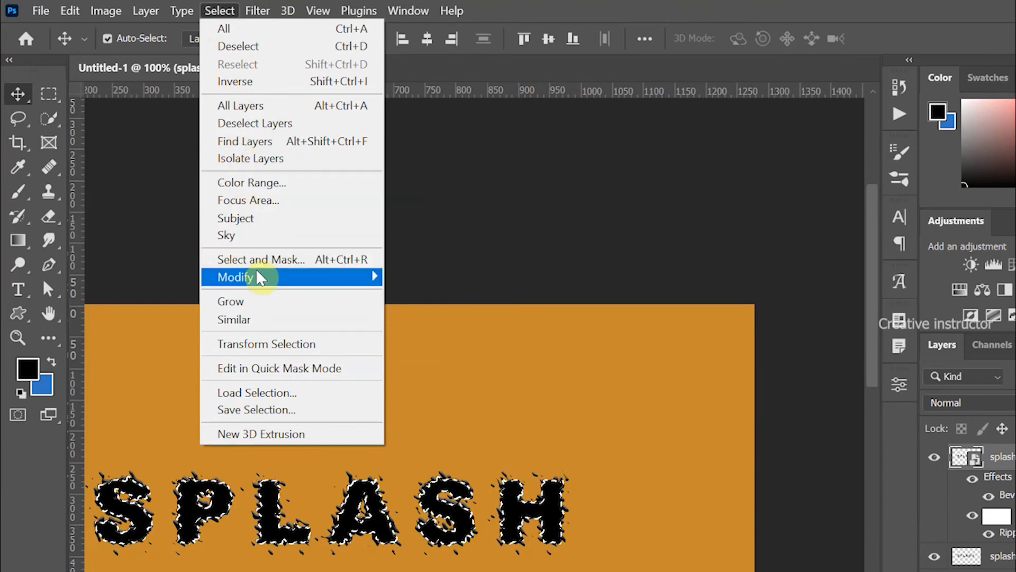
pyautogui.moveTo(259, 277)
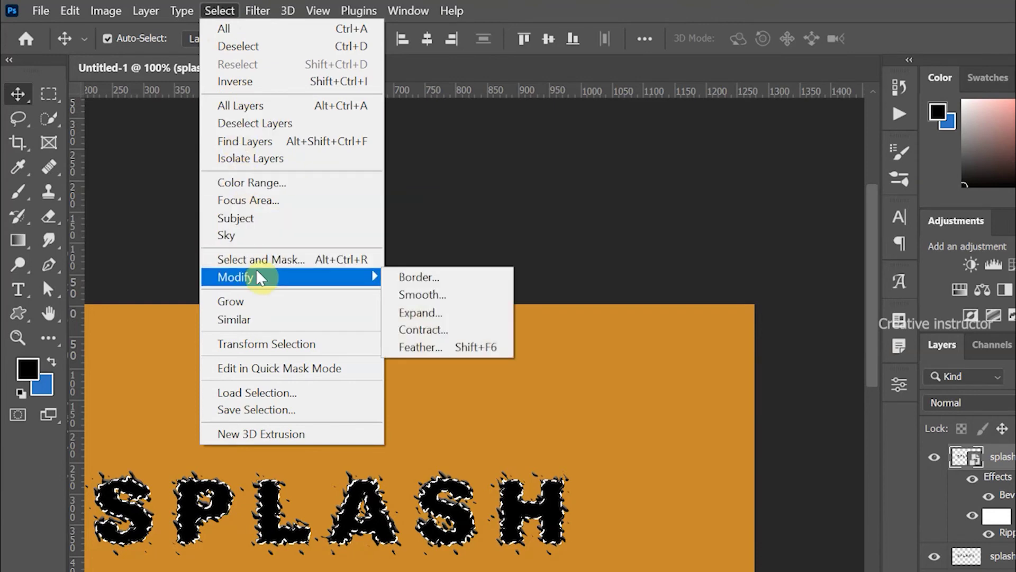
pyautogui.click(433, 313)
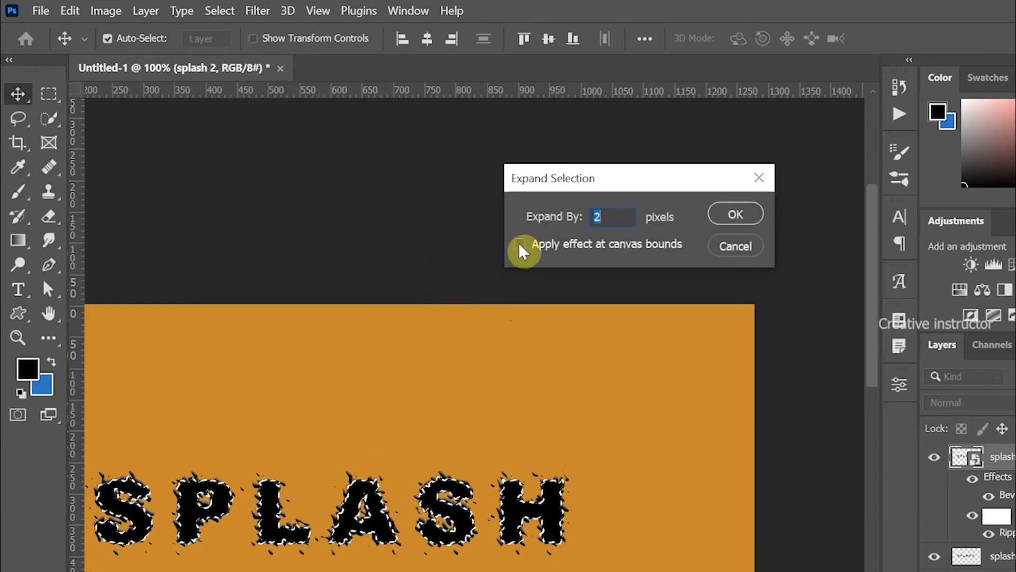
pyautogui.click(613, 219)
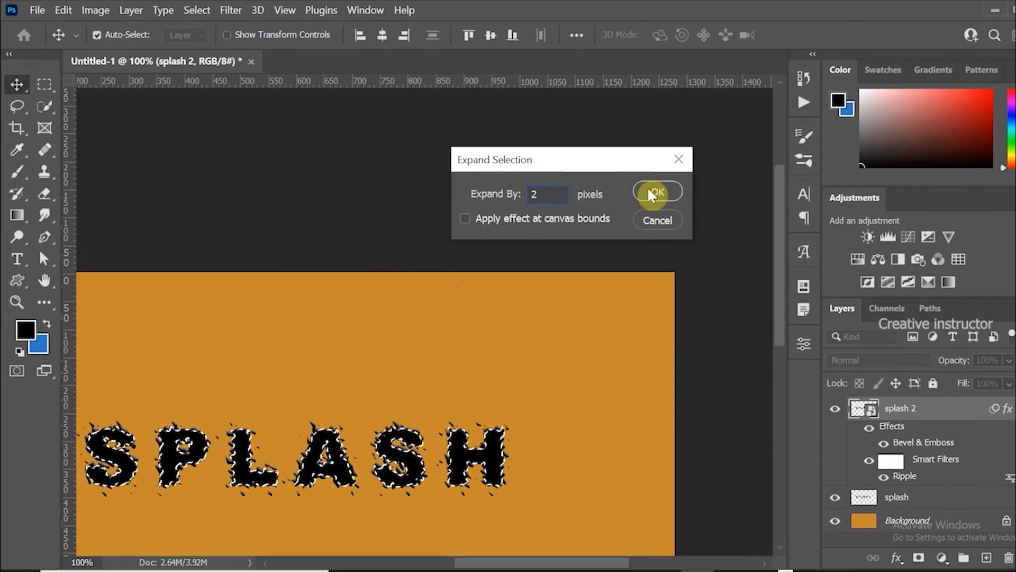
pyautogui.click(652, 193)
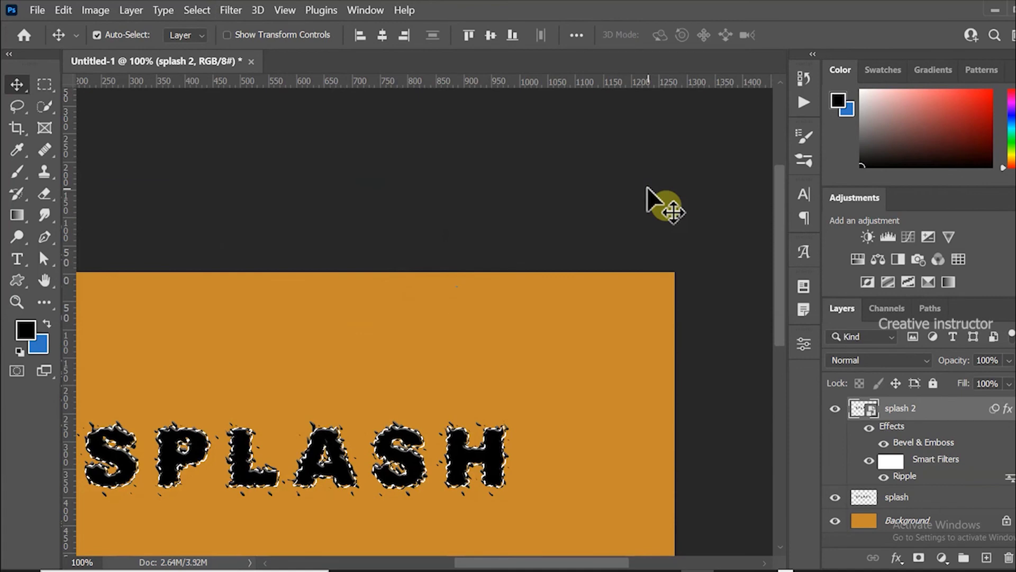
# - Delete the selected area from the original splash layer and clear the selection
pyautogui.click(882, 501)
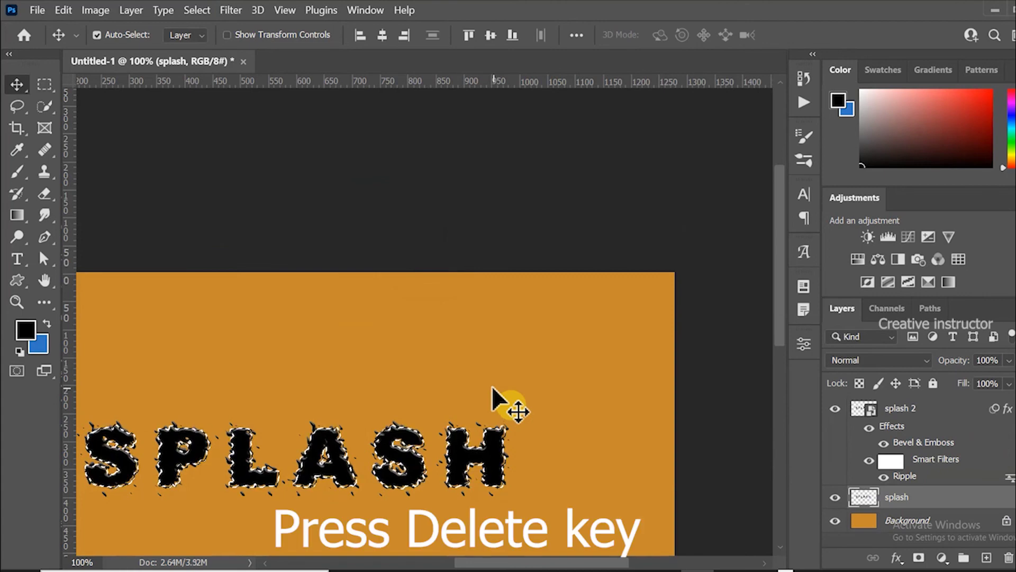
pyautogui.click(206, 16)
pyautogui.click(206, 40)
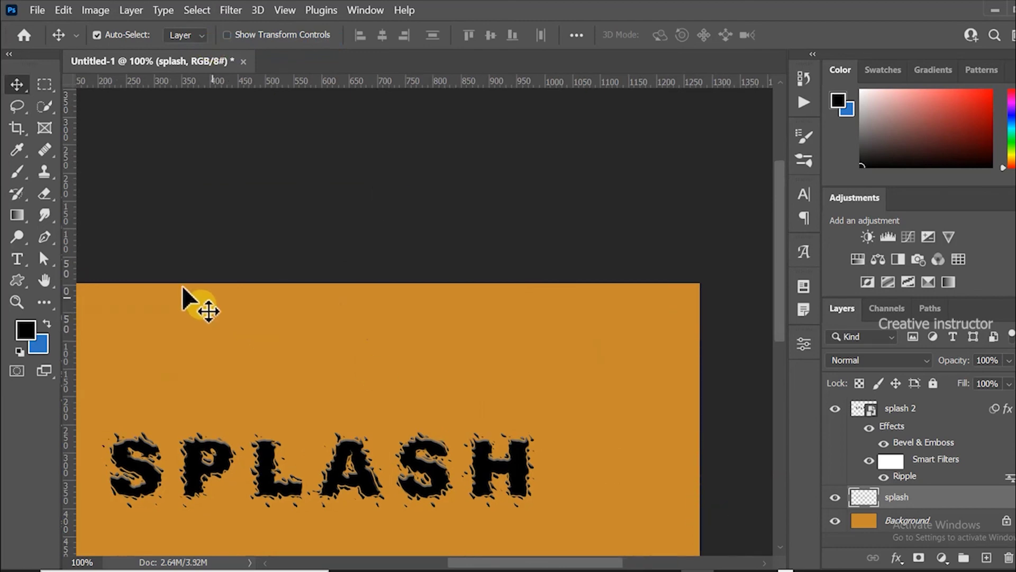
# - Erase leftover pixels inside the letters on the splash layer with a size 20 Eraser at 100% opacity, and leave no layer selected
pyautogui.click(46, 195)
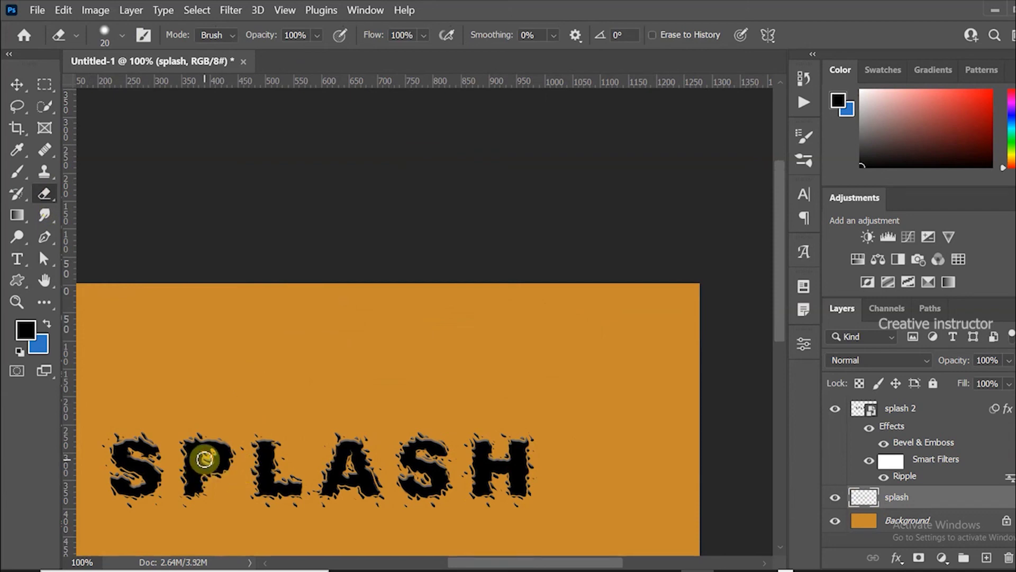
pyautogui.moveTo(204, 462); pyautogui.dragTo(208, 456)
pyautogui.moveTo(132, 453)
pyautogui.mouseDown()
pyautogui.moveTo(141, 492)
pyautogui.moveTo(133, 489)
pyautogui.moveTo(146, 495)
pyautogui.moveTo(138, 484)
pyautogui.moveTo(163, 491)
pyautogui.mouseUp()
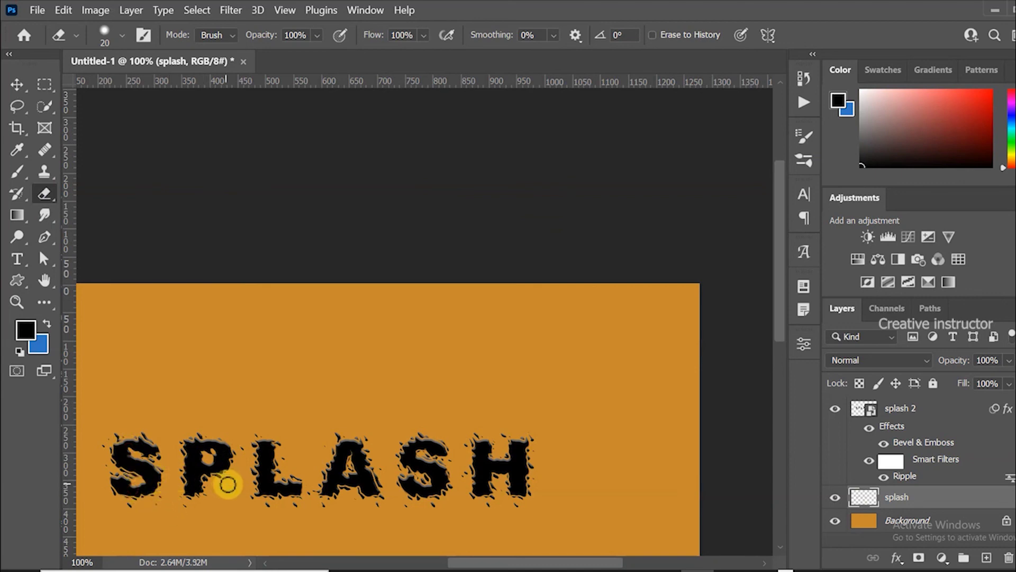
pyautogui.moveTo(348, 471)
pyautogui.mouseDown()
pyautogui.moveTo(350, 455)
pyautogui.moveTo(344, 474)
pyautogui.mouseUp()
pyautogui.moveTo(404, 490)
pyautogui.mouseDown()
pyautogui.moveTo(426, 452)
pyautogui.moveTo(415, 454)
pyautogui.moveTo(425, 506)
pyautogui.moveTo(422, 479)
pyautogui.mouseUp()
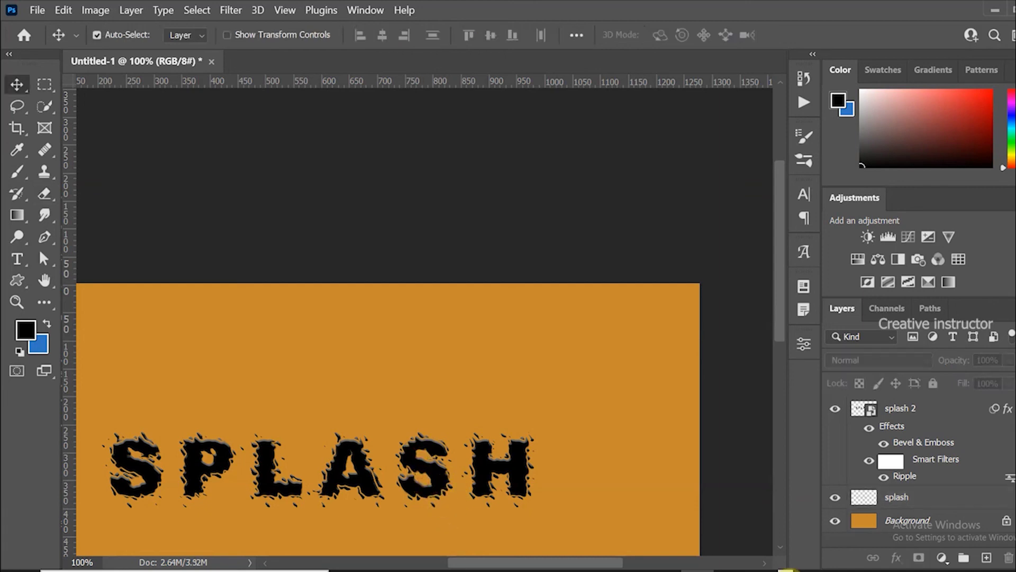
pyautogui.moveTo(500, 448); pyautogui.dragTo(561, 302)
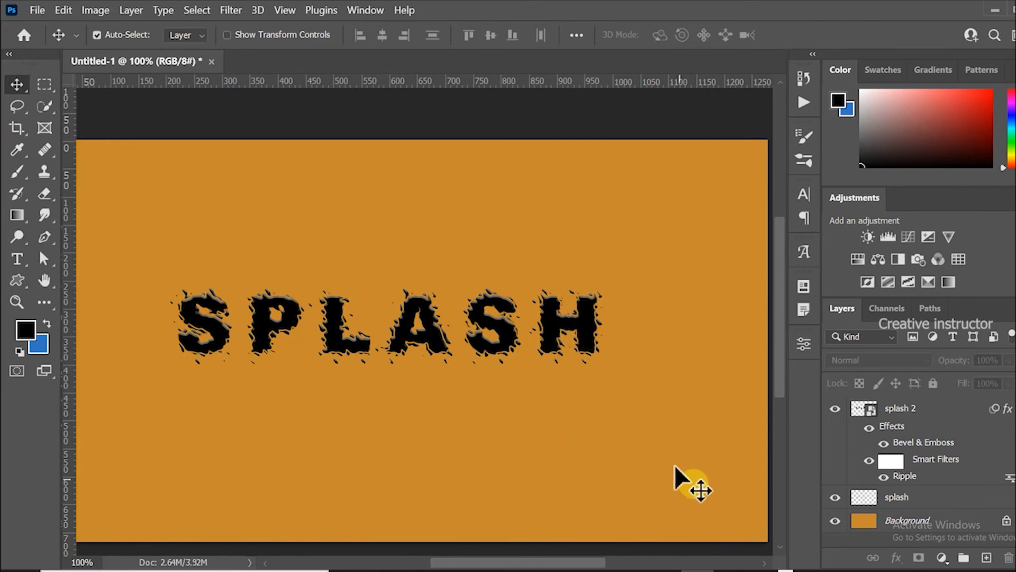